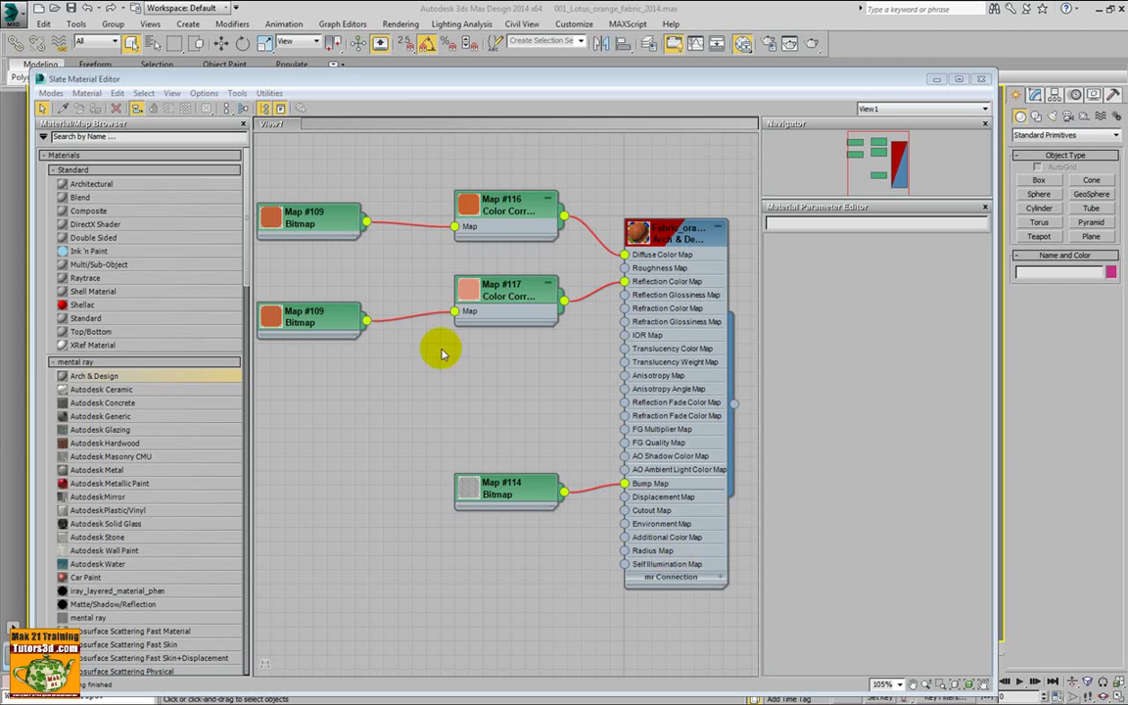
Step: Check which objects use the Fabric_orange material, then move the Slate editor down to reveal the plaid chair
left_click(268, 93)
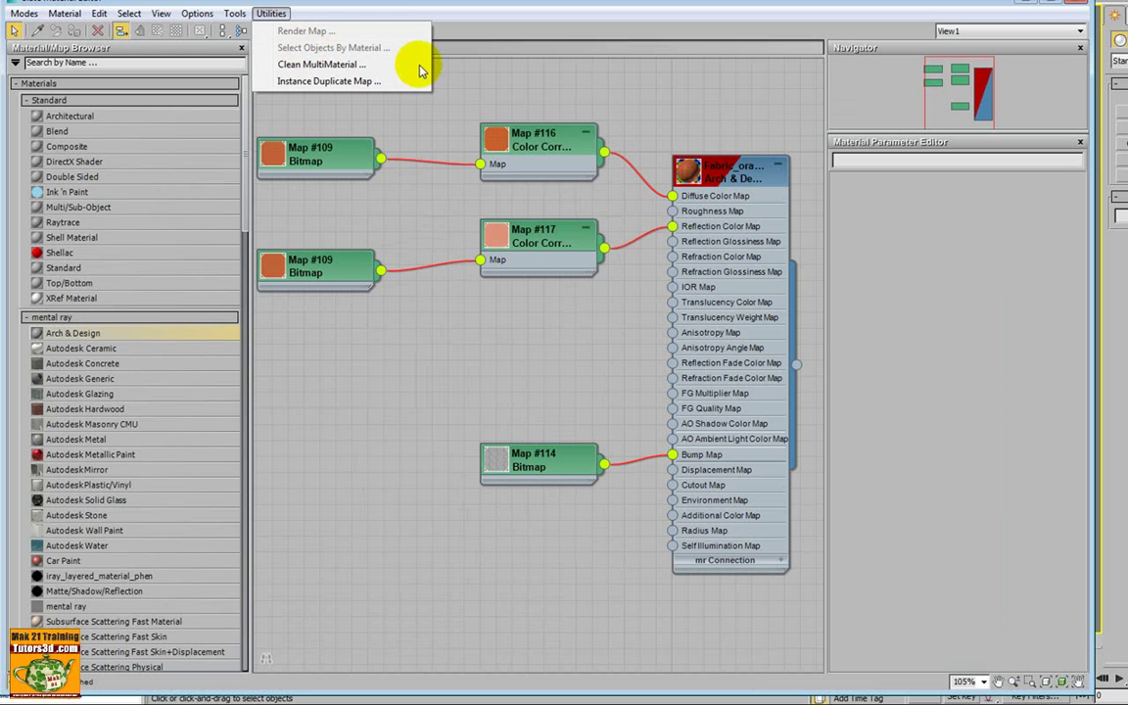
left_click(675, 96)
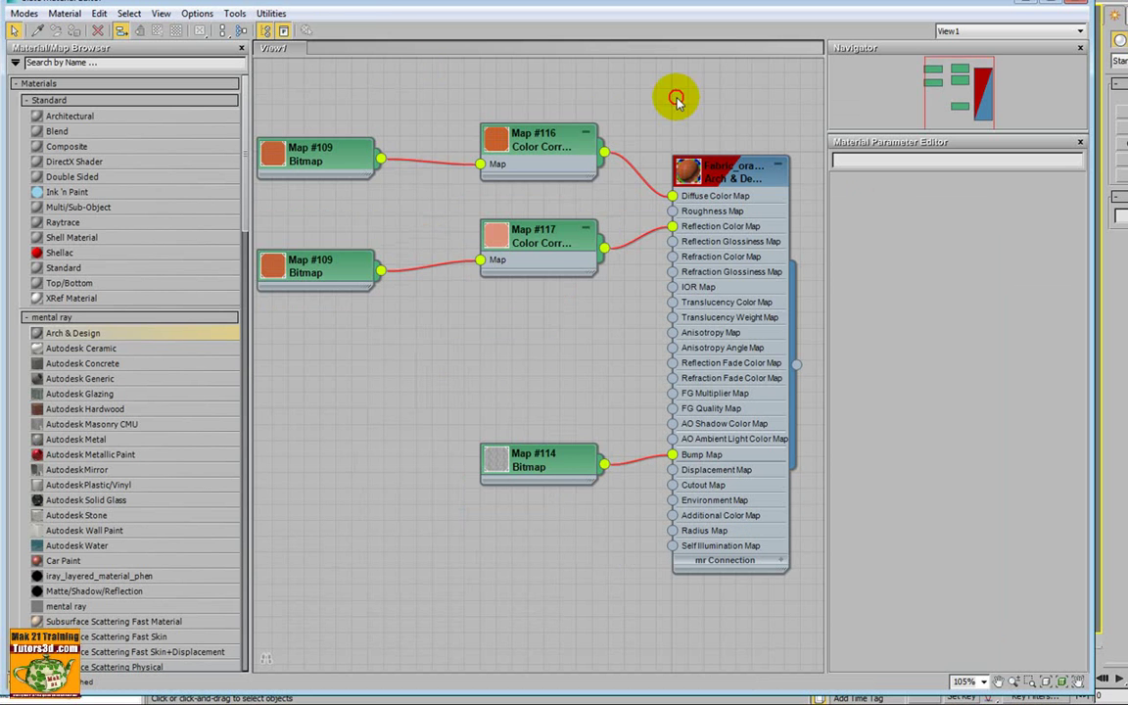
left_click(744, 168)
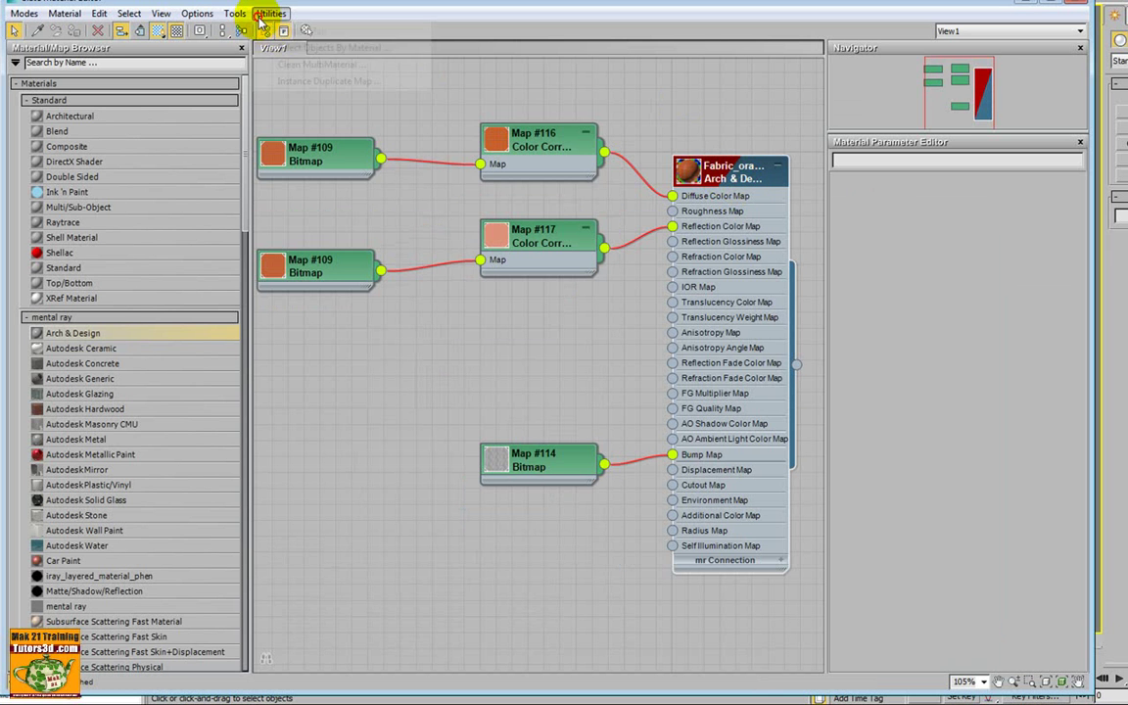
left_click(270, 12)
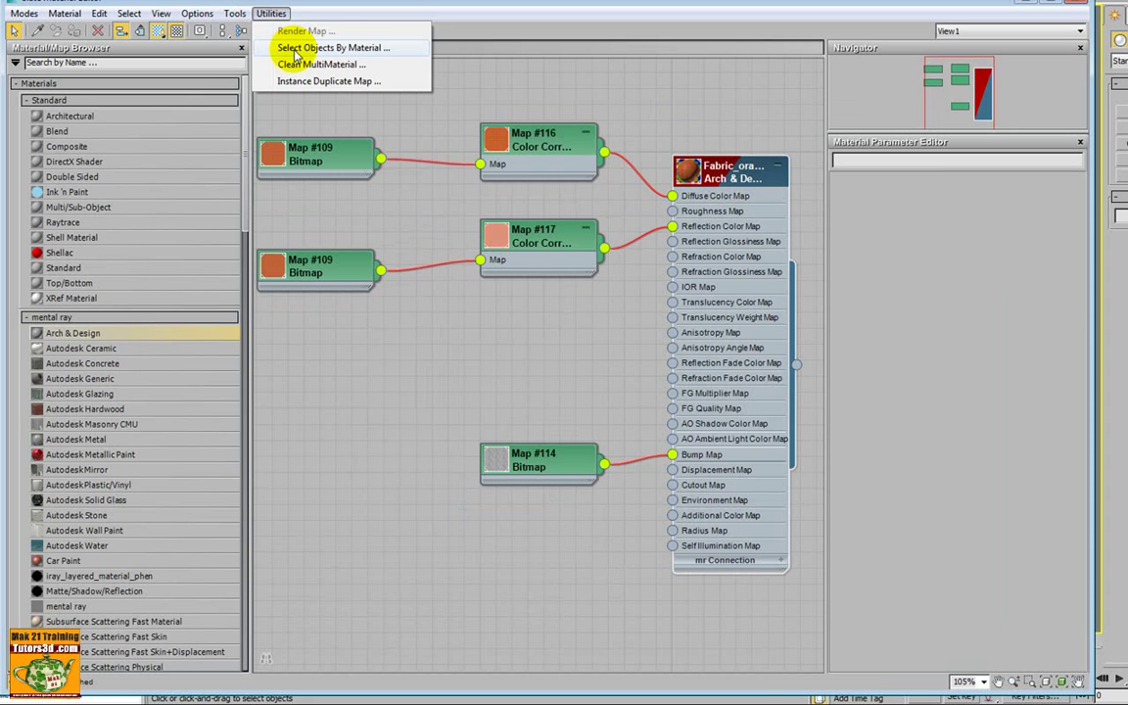
left_click(295, 48)
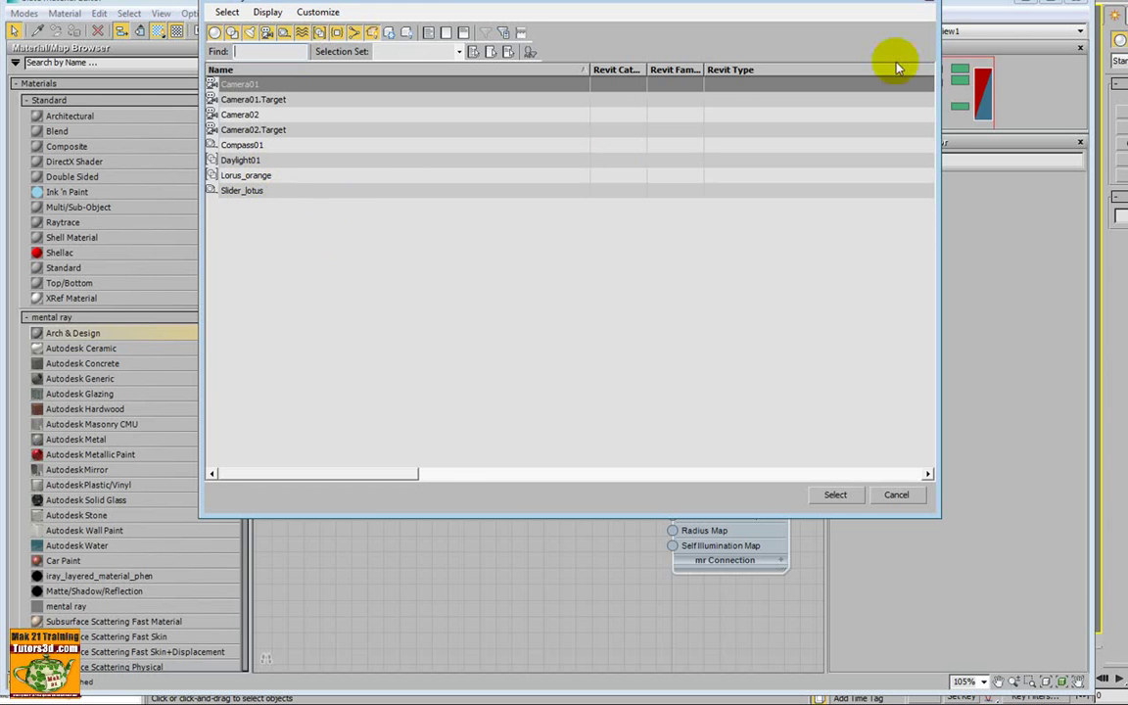
left_click(930, 5)
left_click_drag(919, 4, 810, 323)
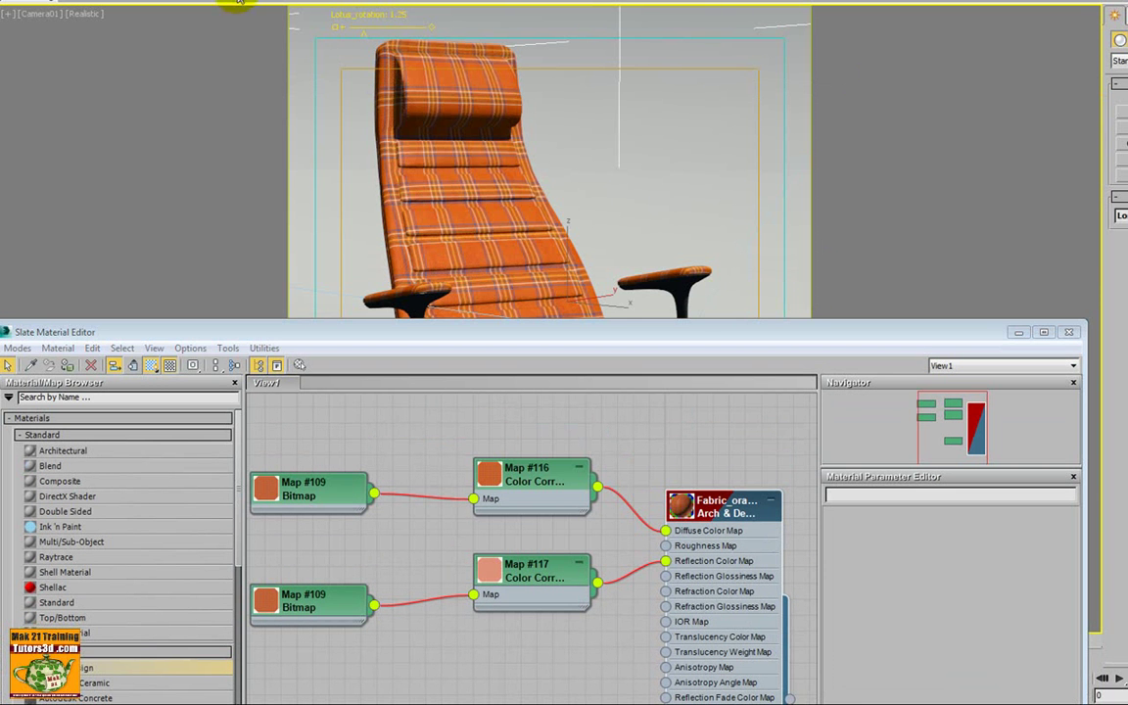
Step: Select Arm_lotus02, Arm_lotus03 and Lotus_seat by their Fabric_orange material, then minimize the Slate editor
left_click(70, 4)
left_click(70, 4)
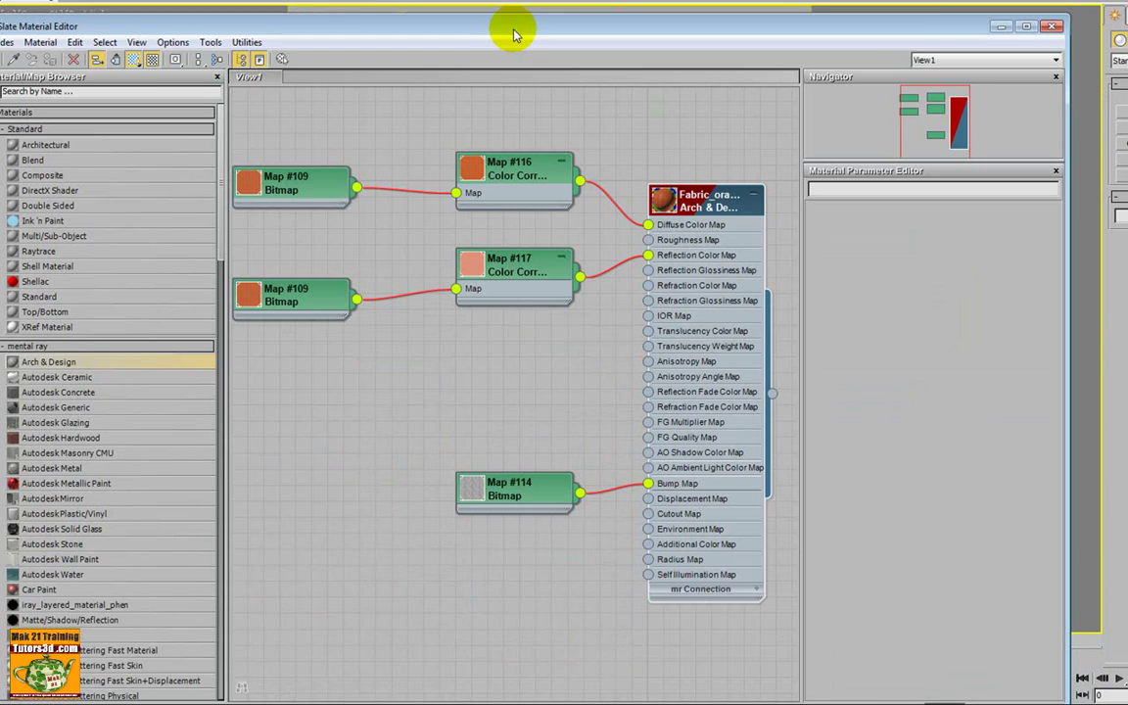
left_click_drag(529, 329, 511, 20)
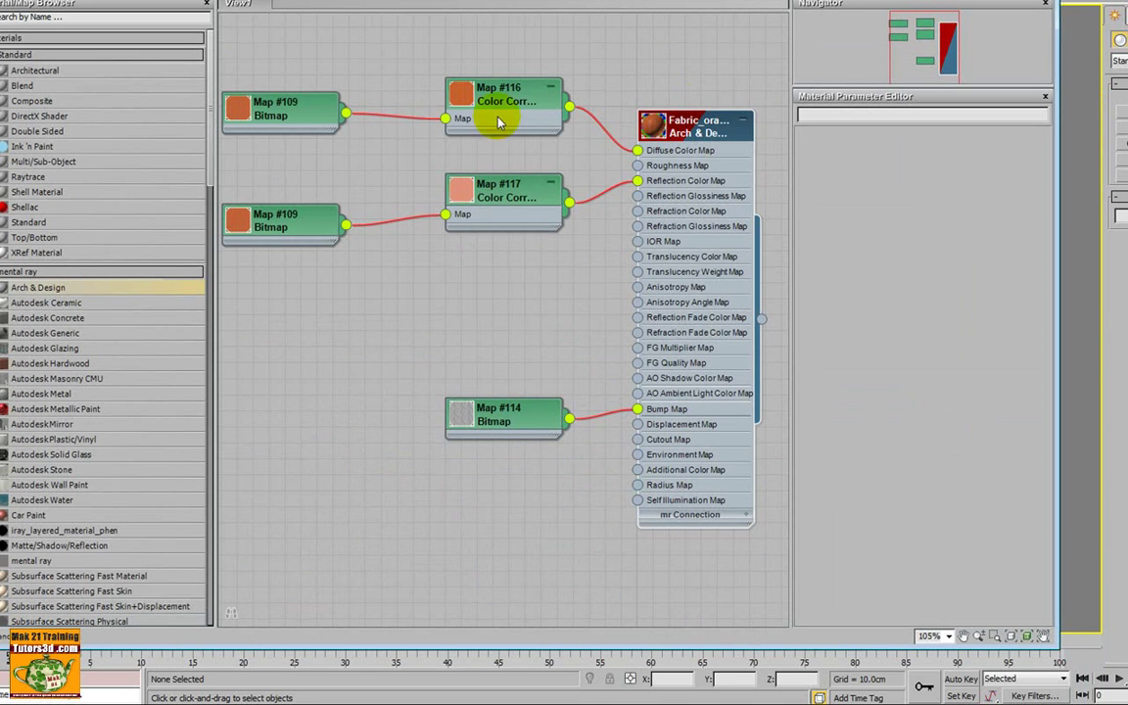
left_click(265, 4)
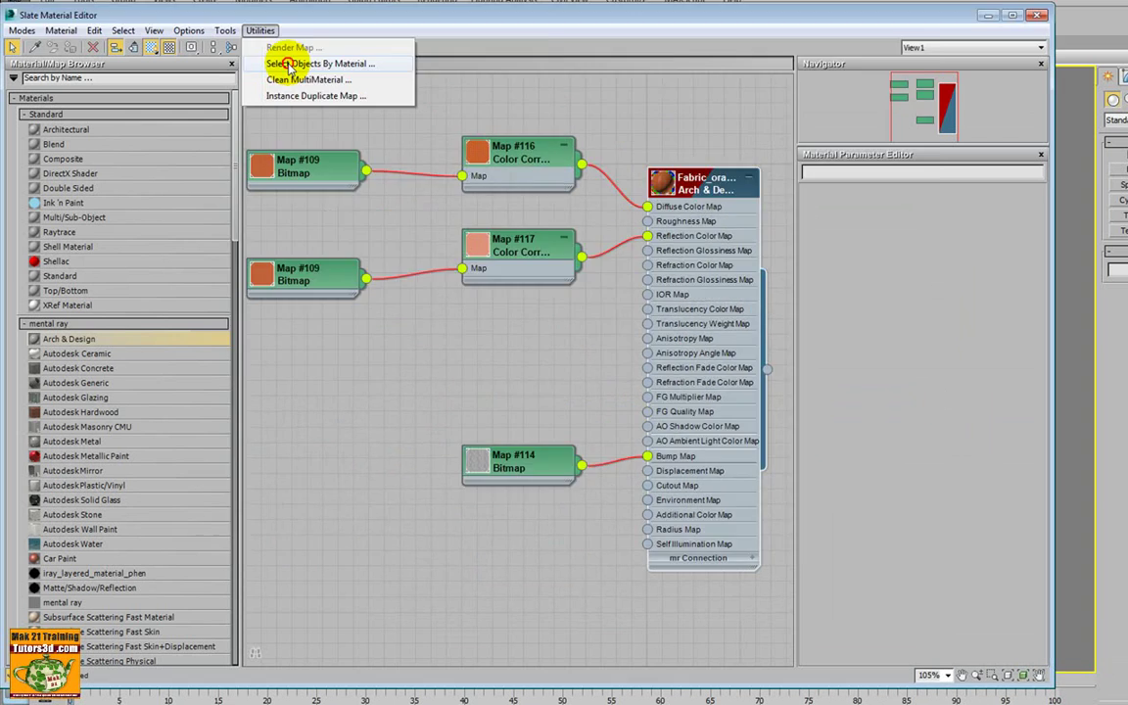
left_click(284, 50)
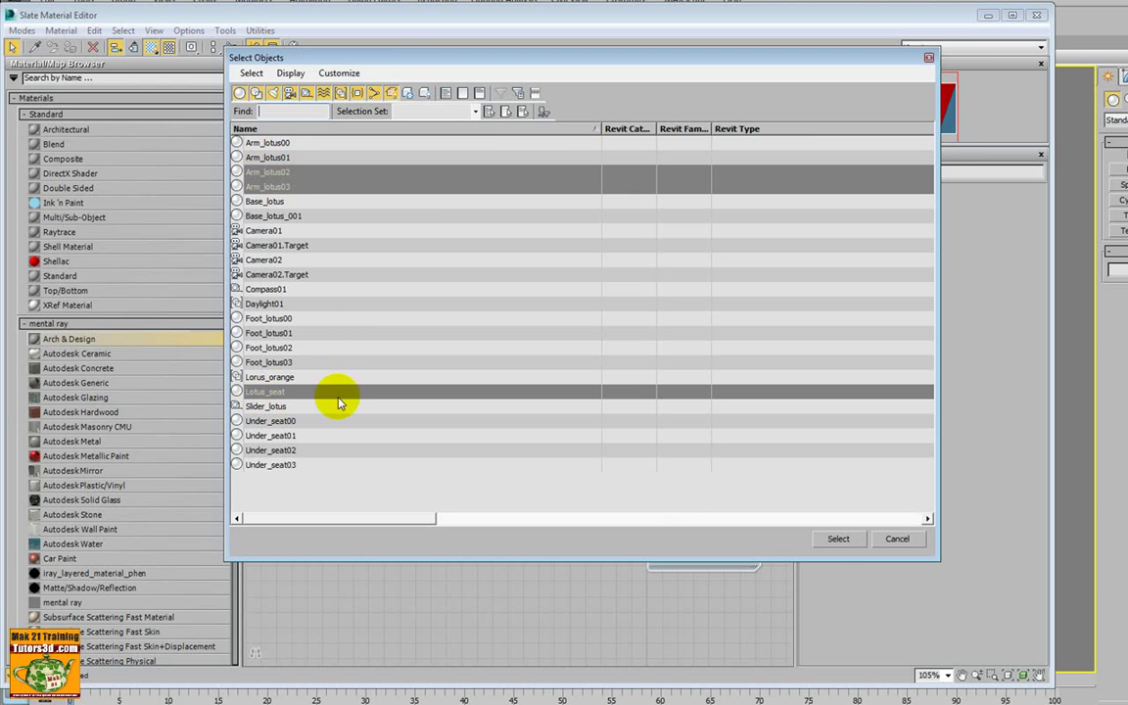
left_click(839, 539)
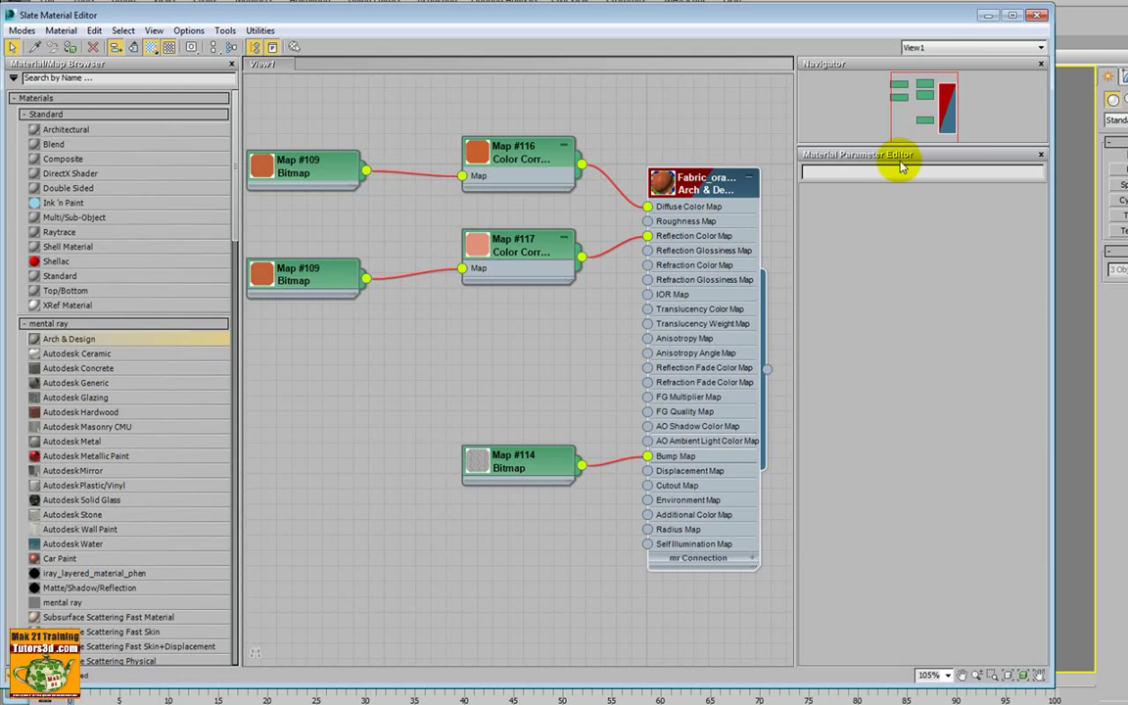
left_click(989, 16)
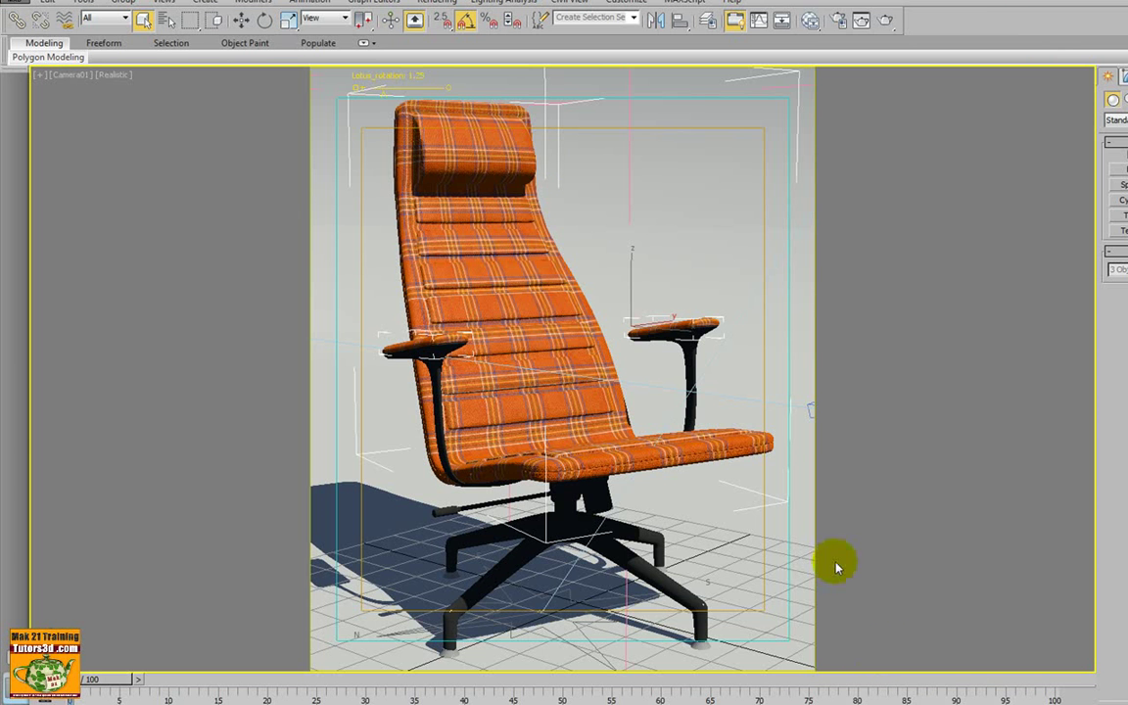
Step: Isolate the fabric pieces, then close and explode the chair group into separate objects
key("alt+q")
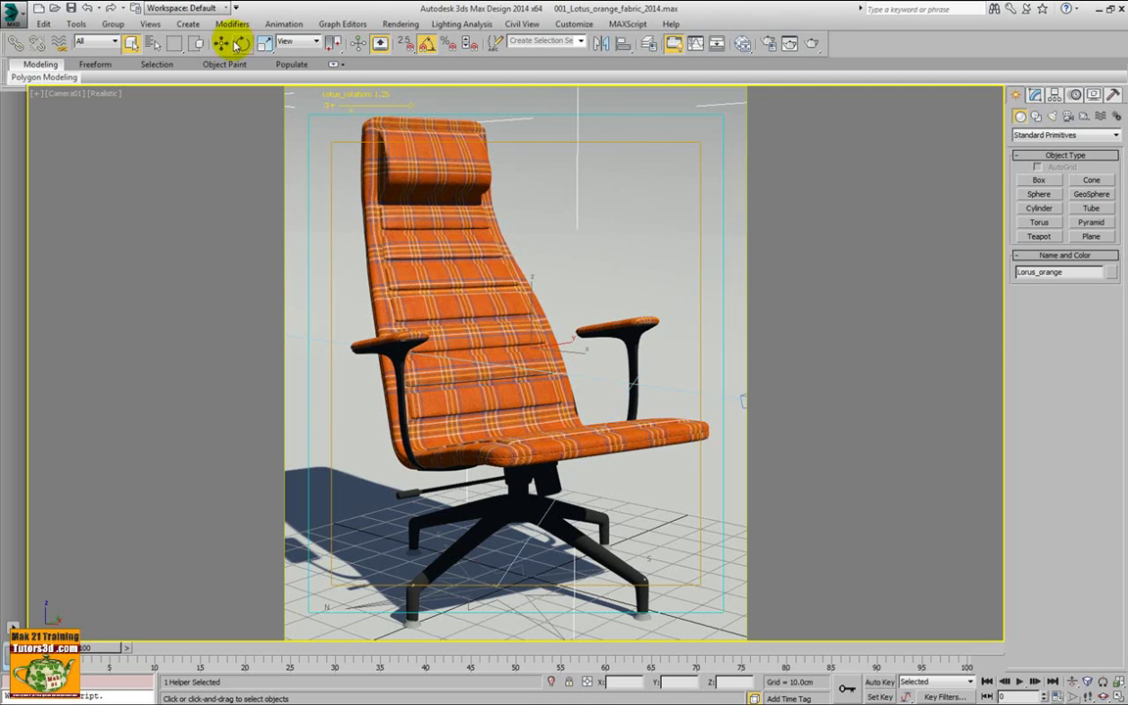
left_click(188, 24)
mouse_move(232, 24)
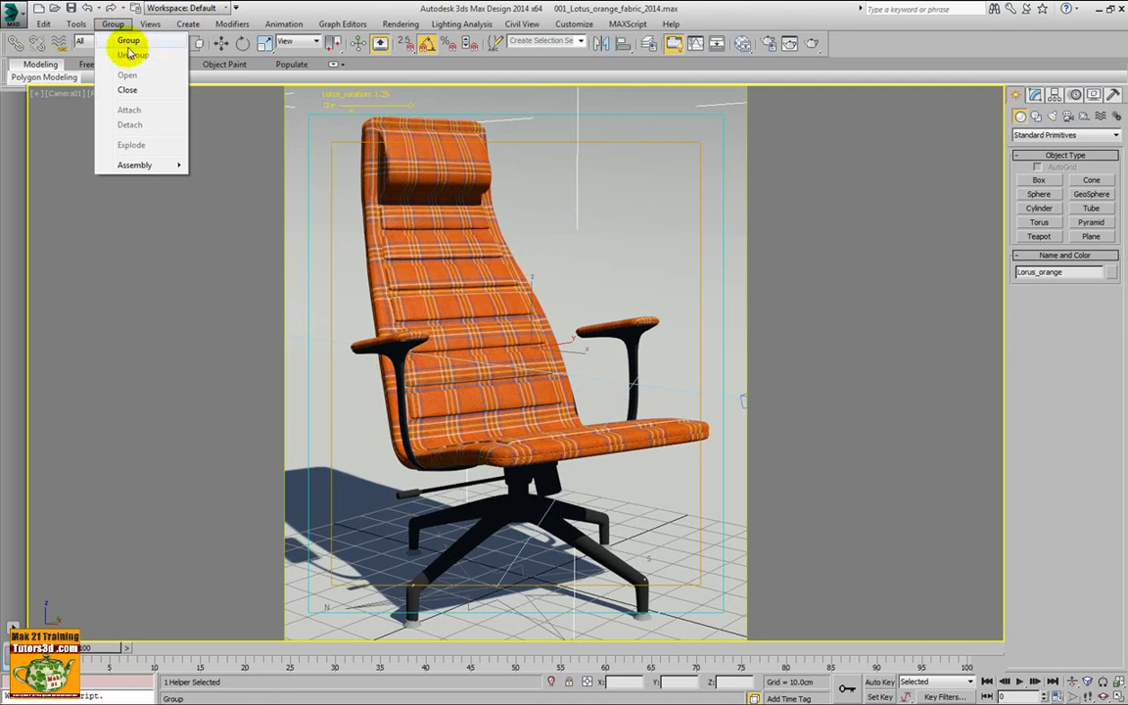
left_click(133, 91)
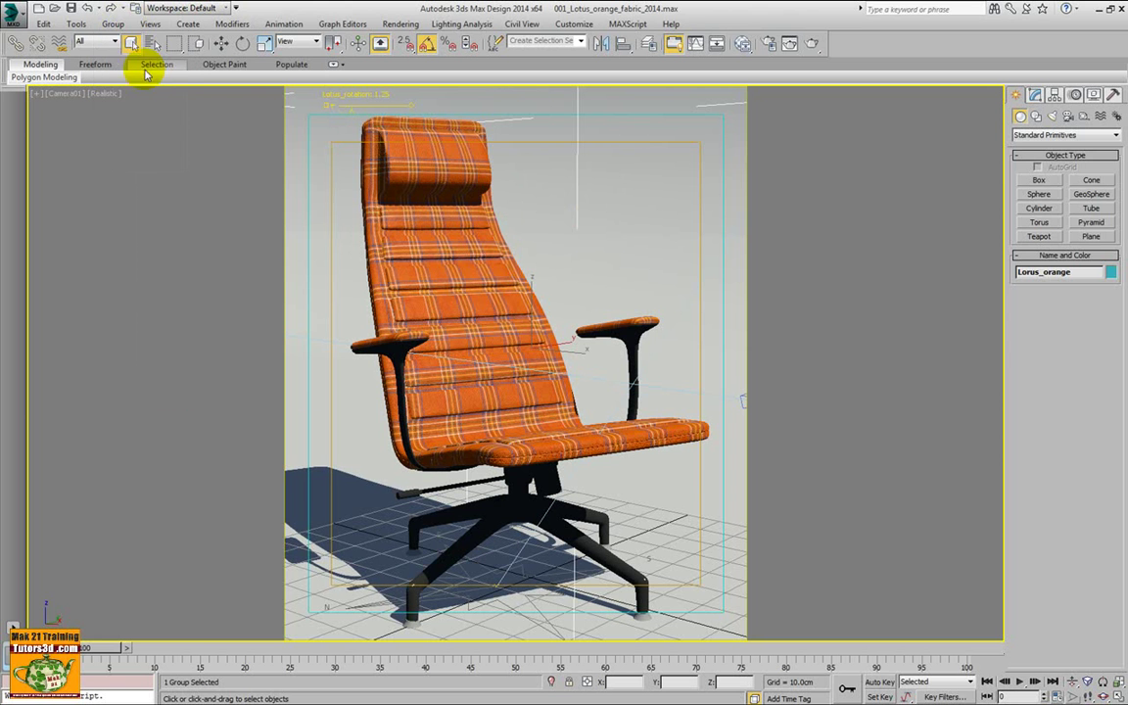
left_click(113, 23)
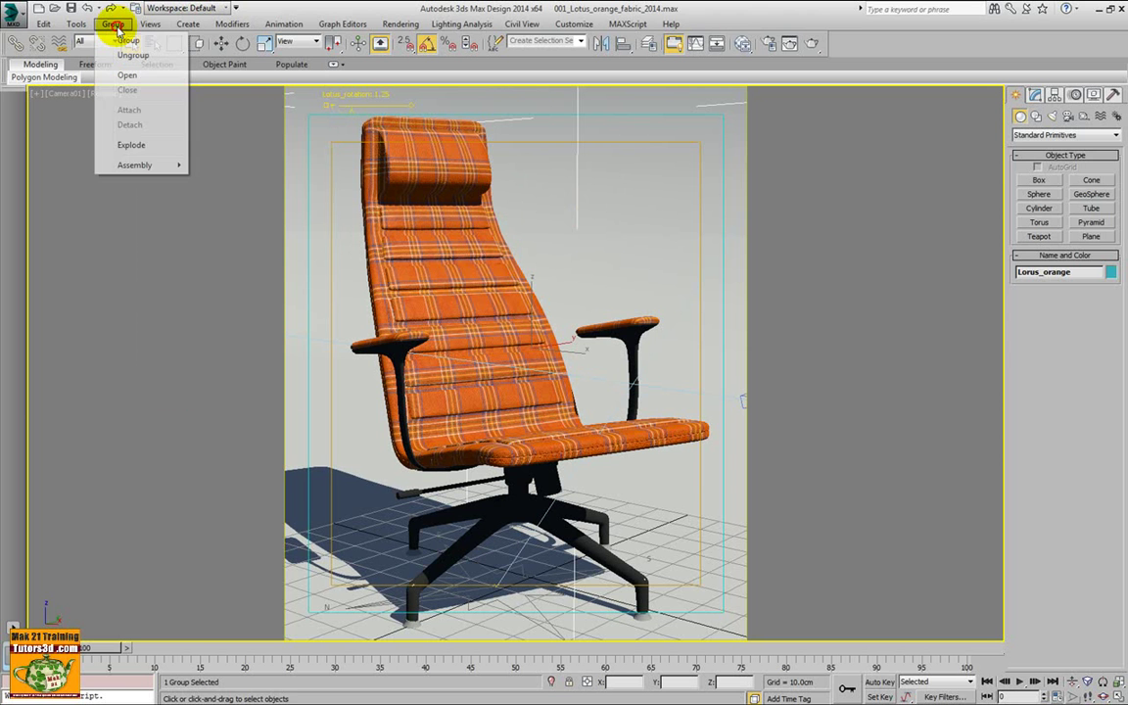
left_click(130, 144)
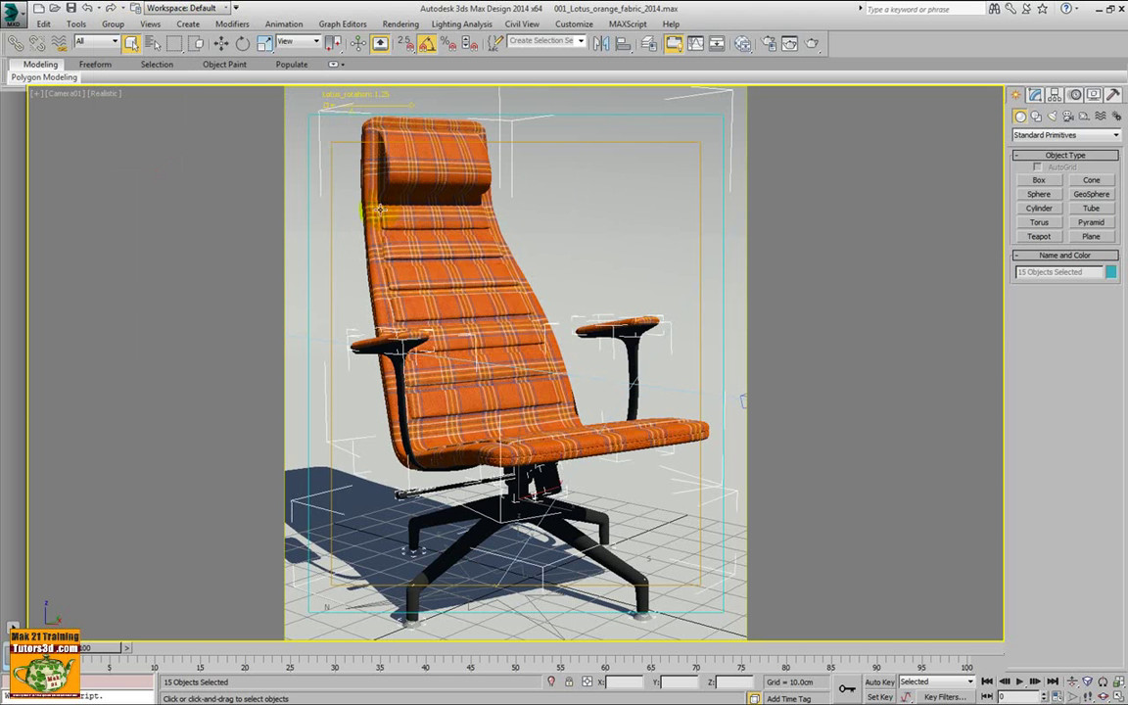
Step: Unfreeze all objects in the scene and select the ground plane
left_click(600, 242)
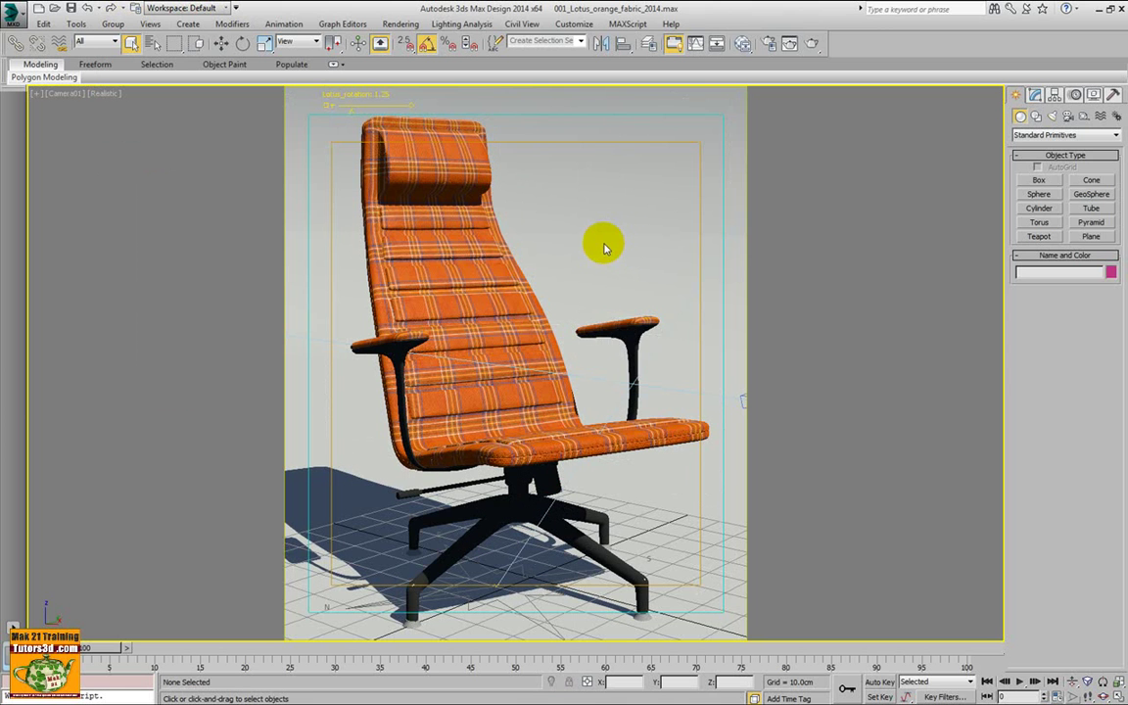
right_click(599, 240)
left_click(627, 146)
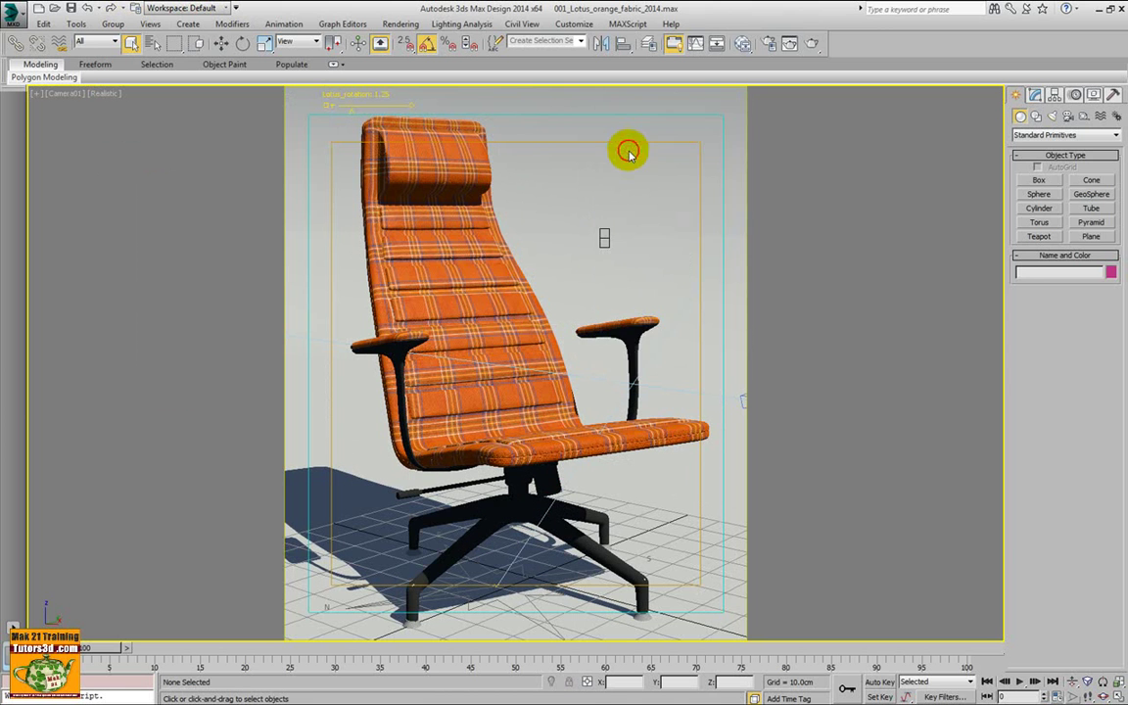
left_click(598, 193)
right_click(607, 143)
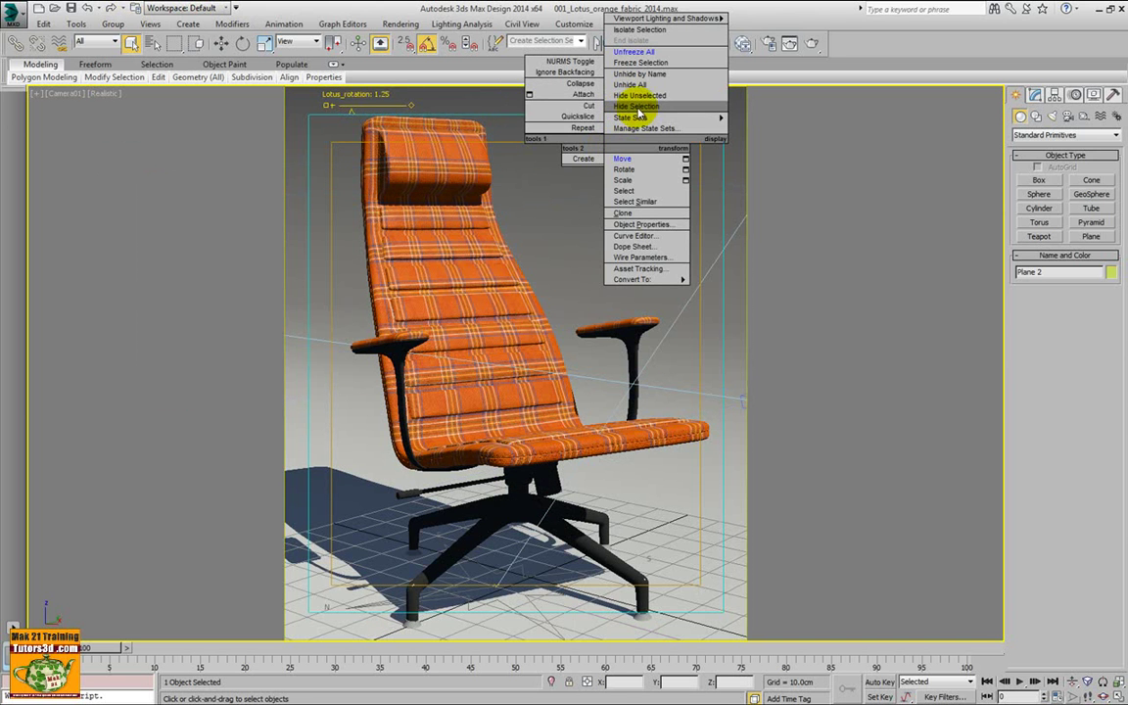
Step: Hide the ground plane and convert the chair parts, minus base and Lotus_rotation helper, to Editable Poly
left_click(637, 108)
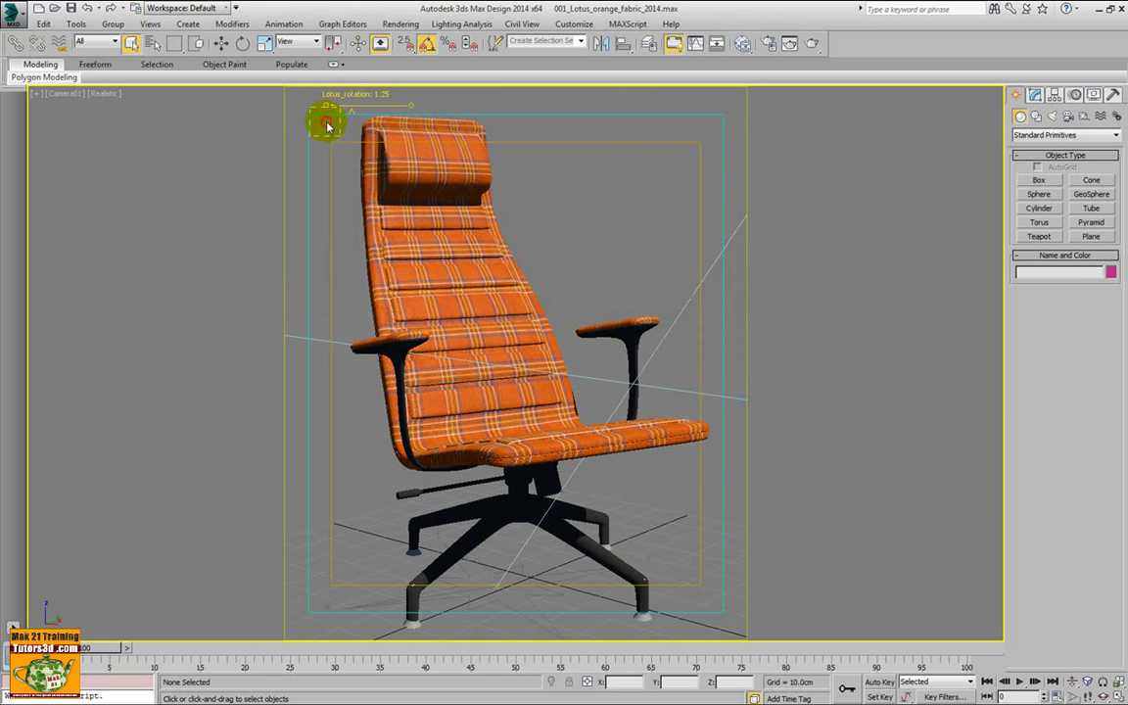
left_click_drag(328, 125, 713, 625)
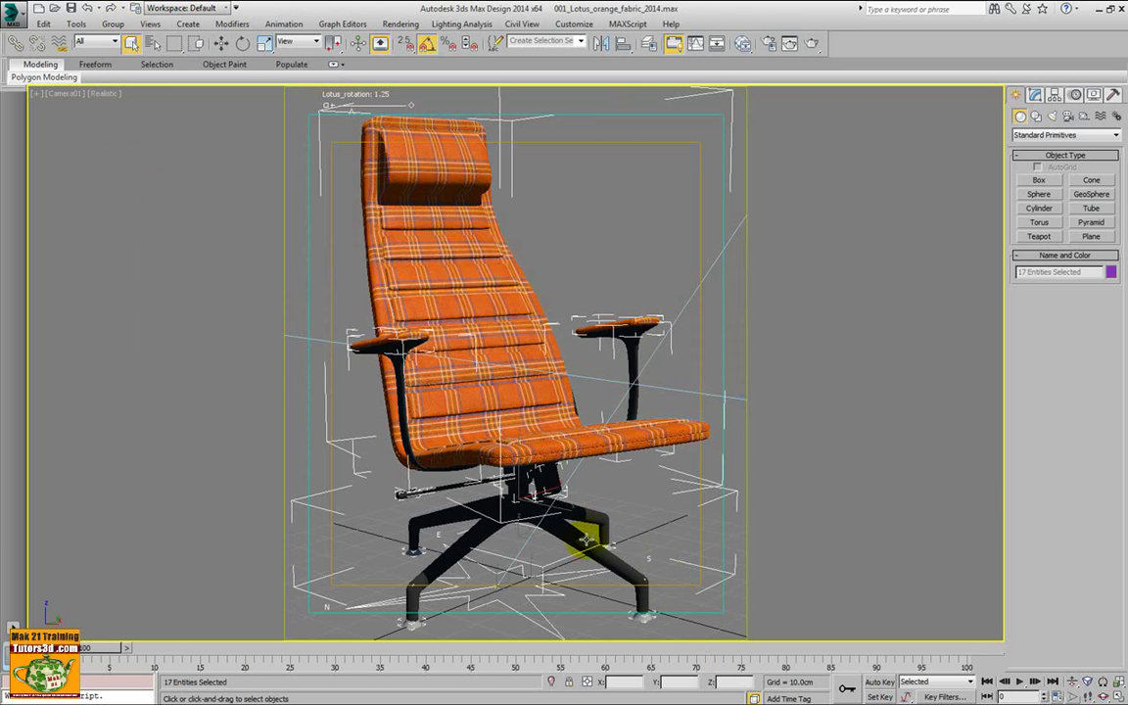
left_click(559, 572, "alt")
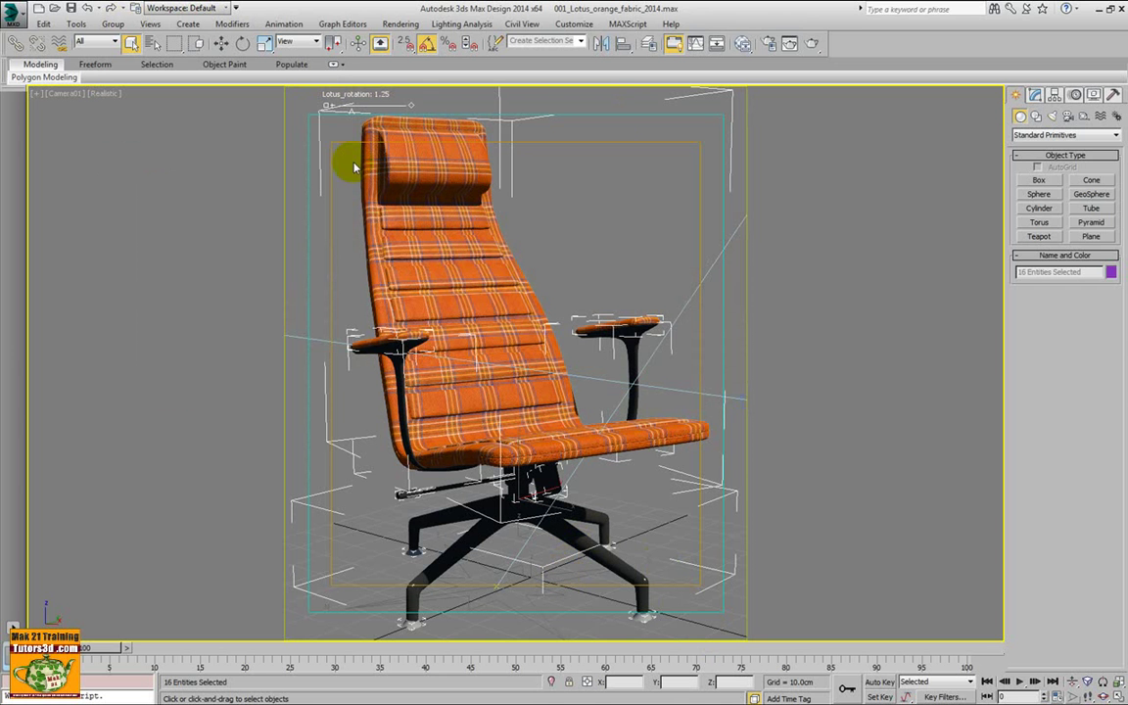
left_click(354, 101, "alt")
right_click(420, 169)
mouse_move(458, 303)
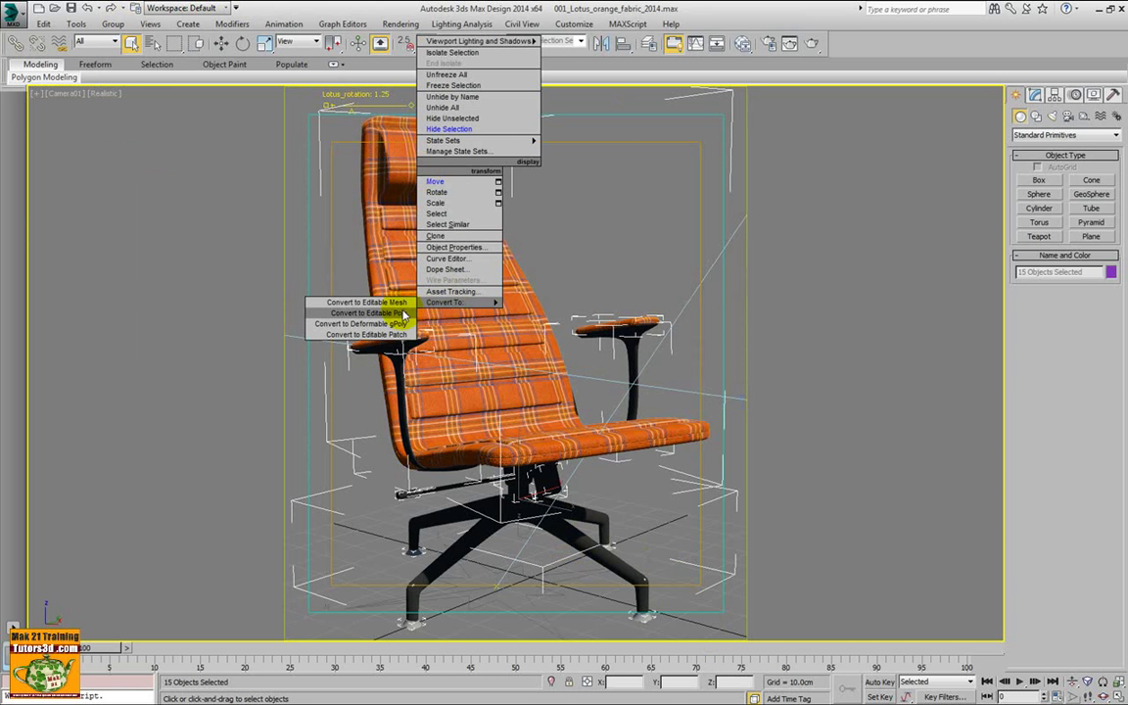
left_click(404, 313)
Step: Select the Lotus_seat object on its own
left_click(582, 270)
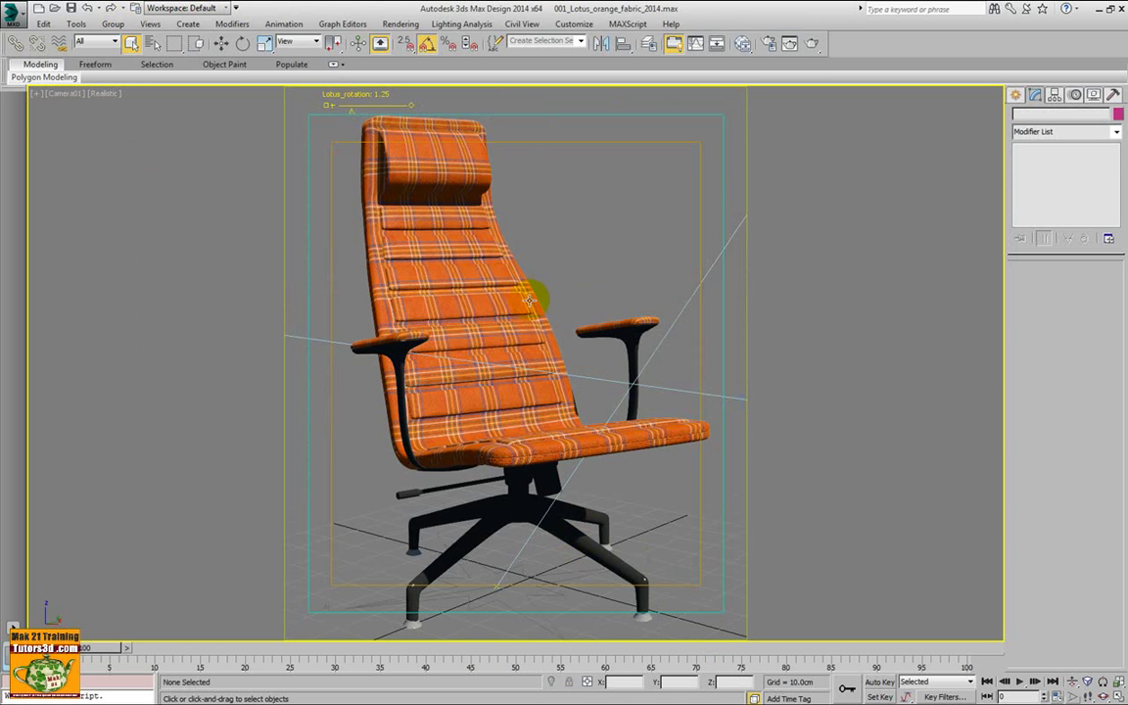
left_click(529, 299)
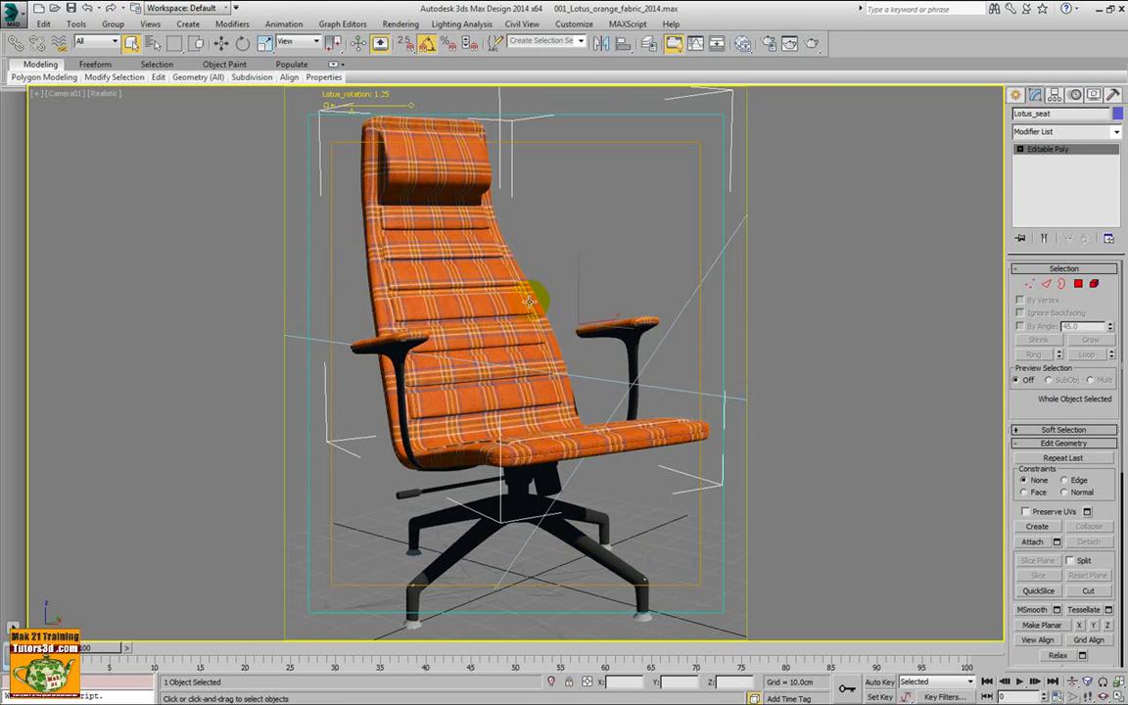
left_click(105, 93)
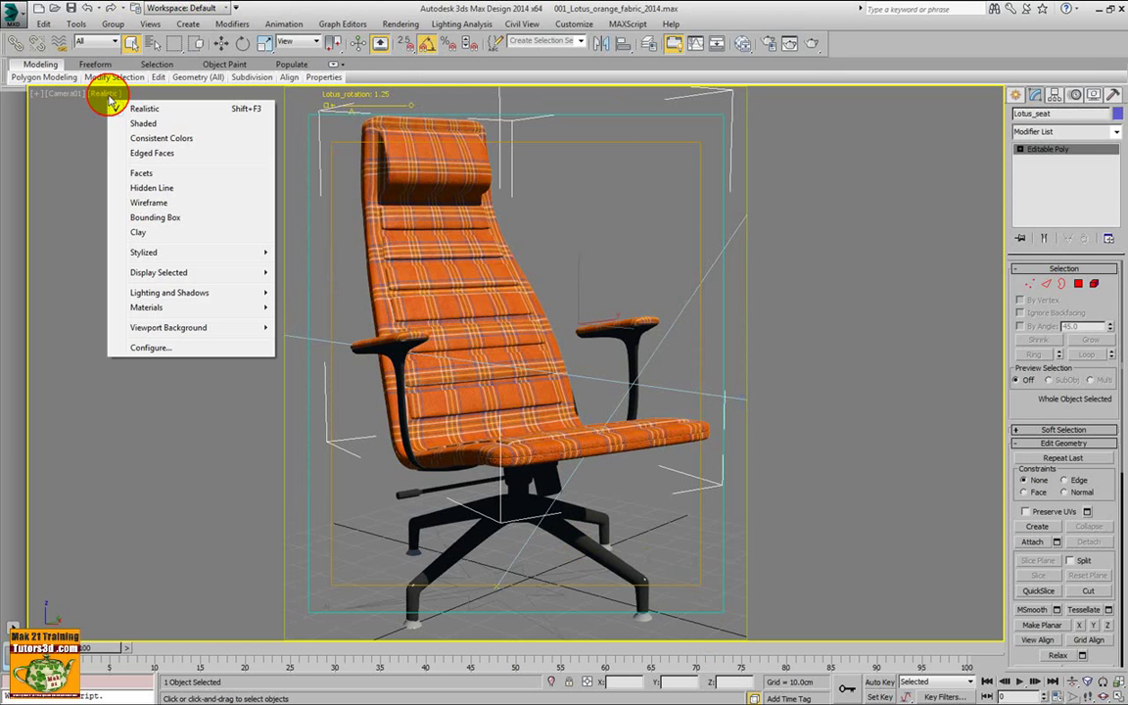
left_click(147, 155)
left_click(607, 325)
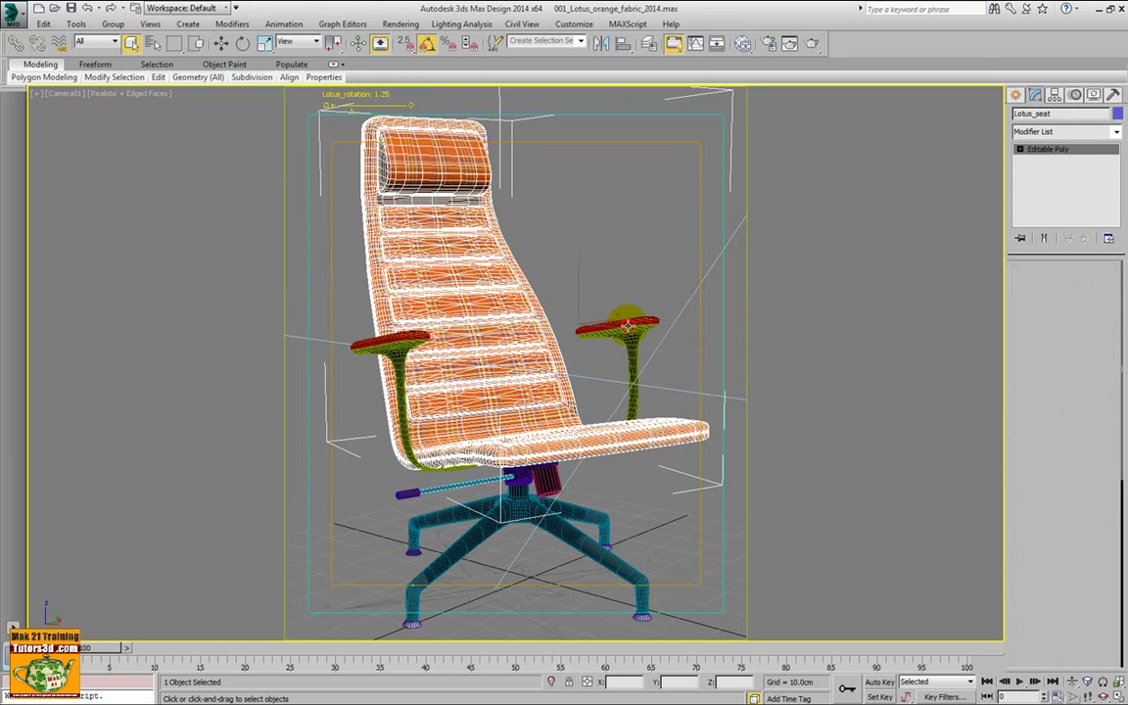
left_click(414, 403)
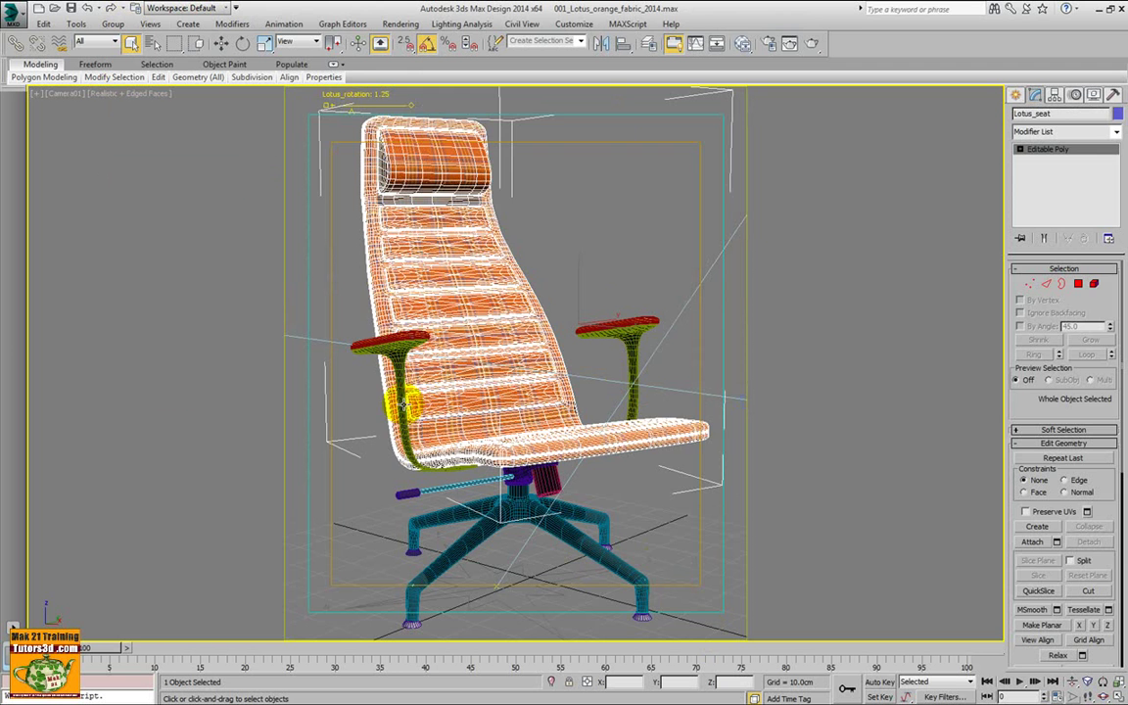
left_click(405, 404)
left_click(456, 259)
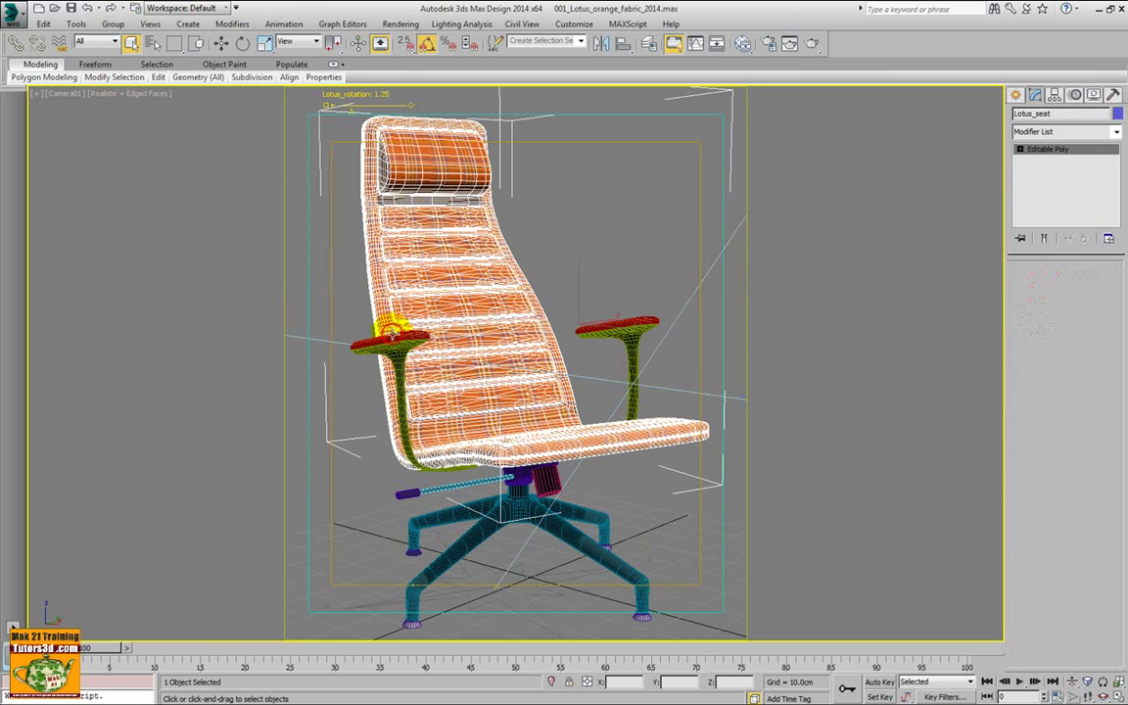
left_click(390, 333)
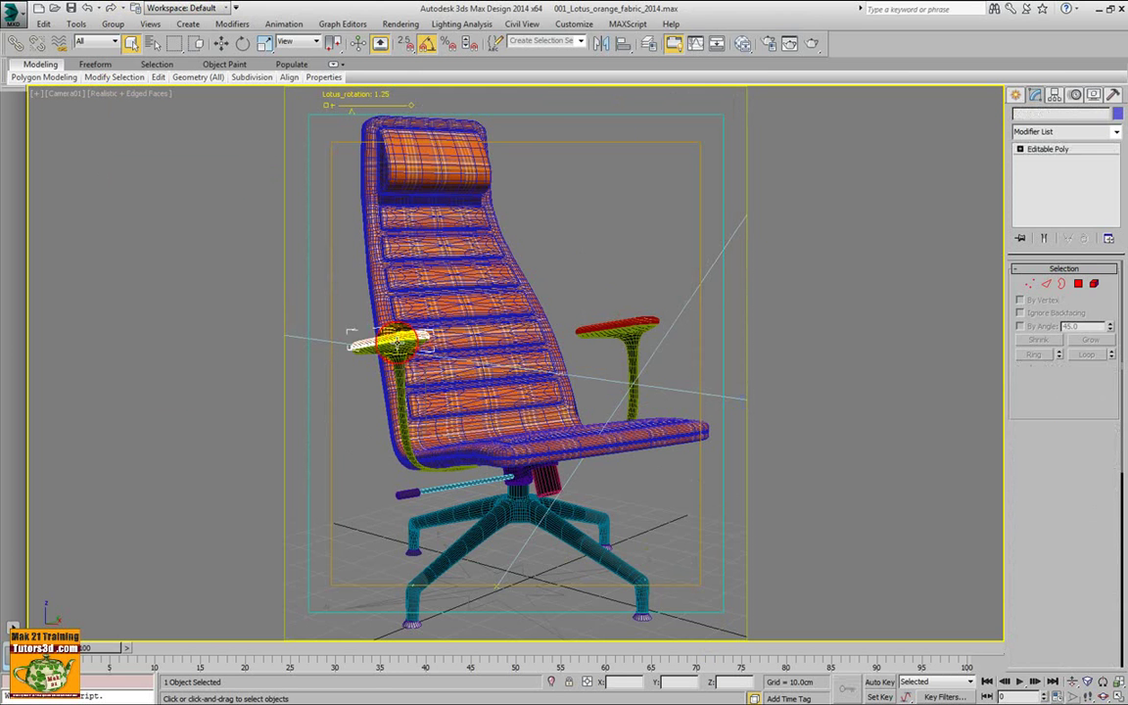
left_click(519, 428)
left_click(537, 503)
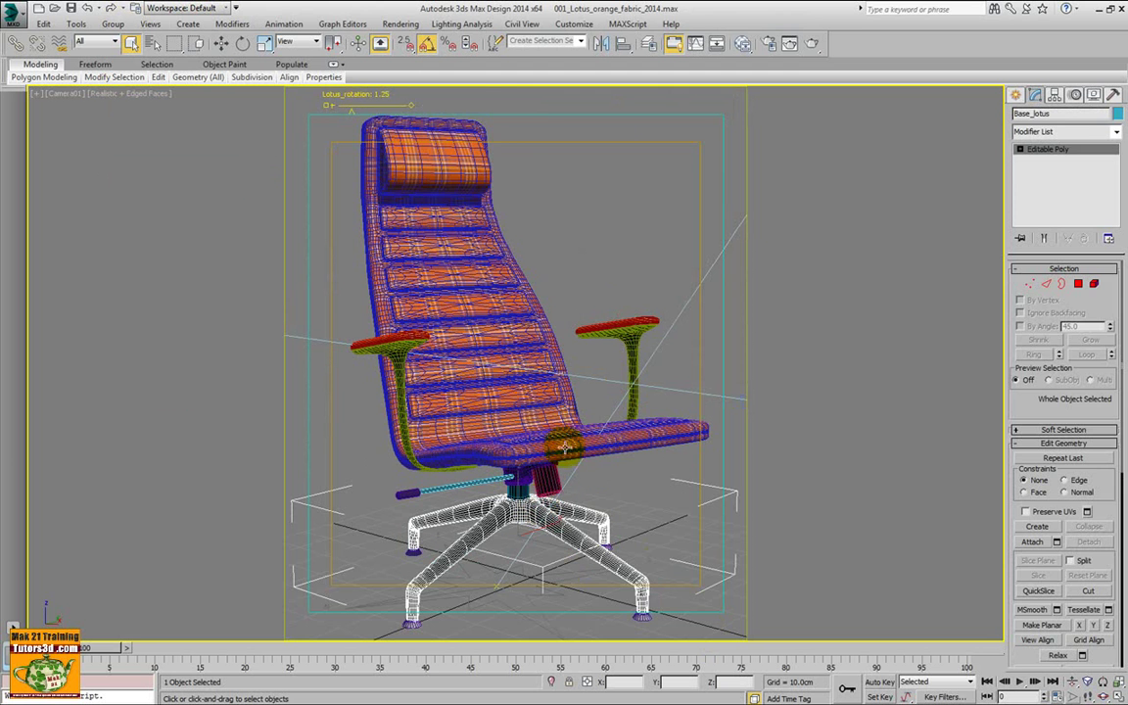
left_click(565, 259)
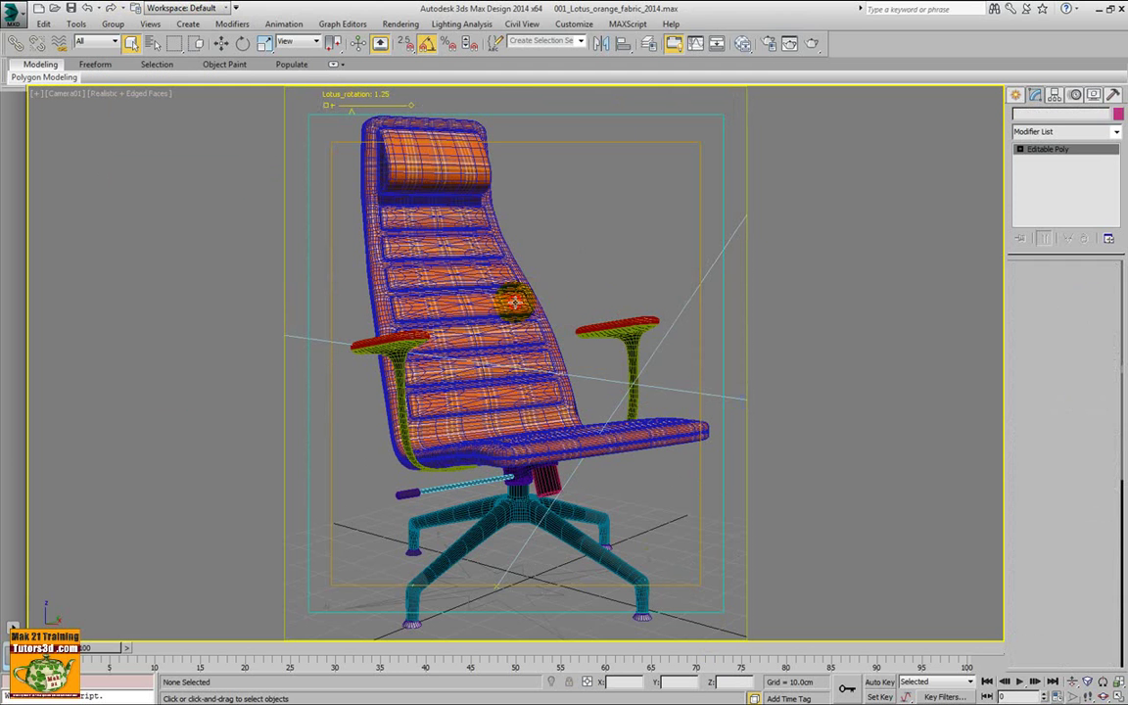
left_click(514, 302)
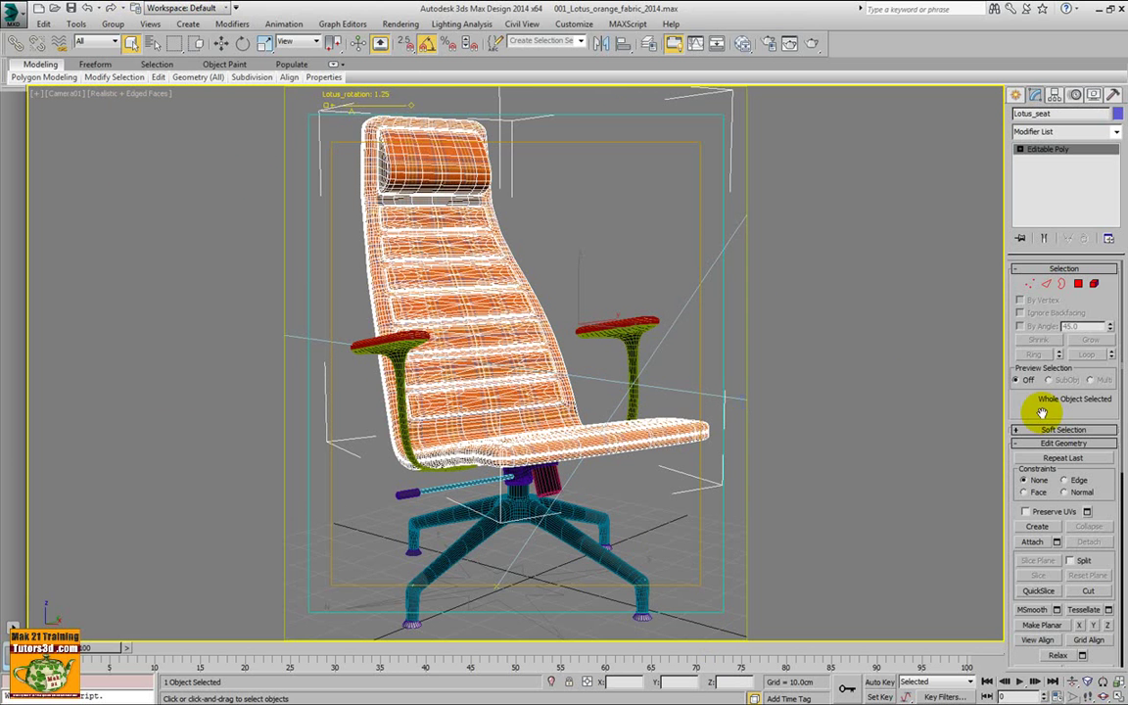
left_click_drag(1042, 411, 1025, 321)
scroll(1028, 368, "down", 2)
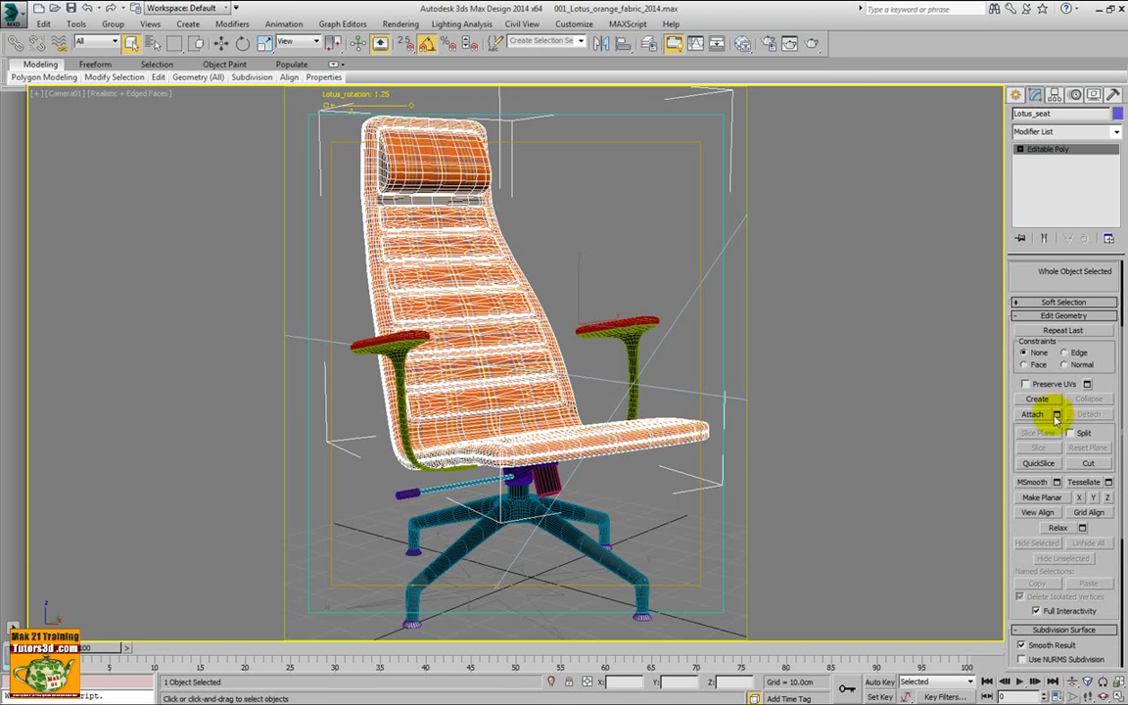
Step: Attach all chair parts to Lotus_seat, matching material IDs to materials
left_click(1057, 414)
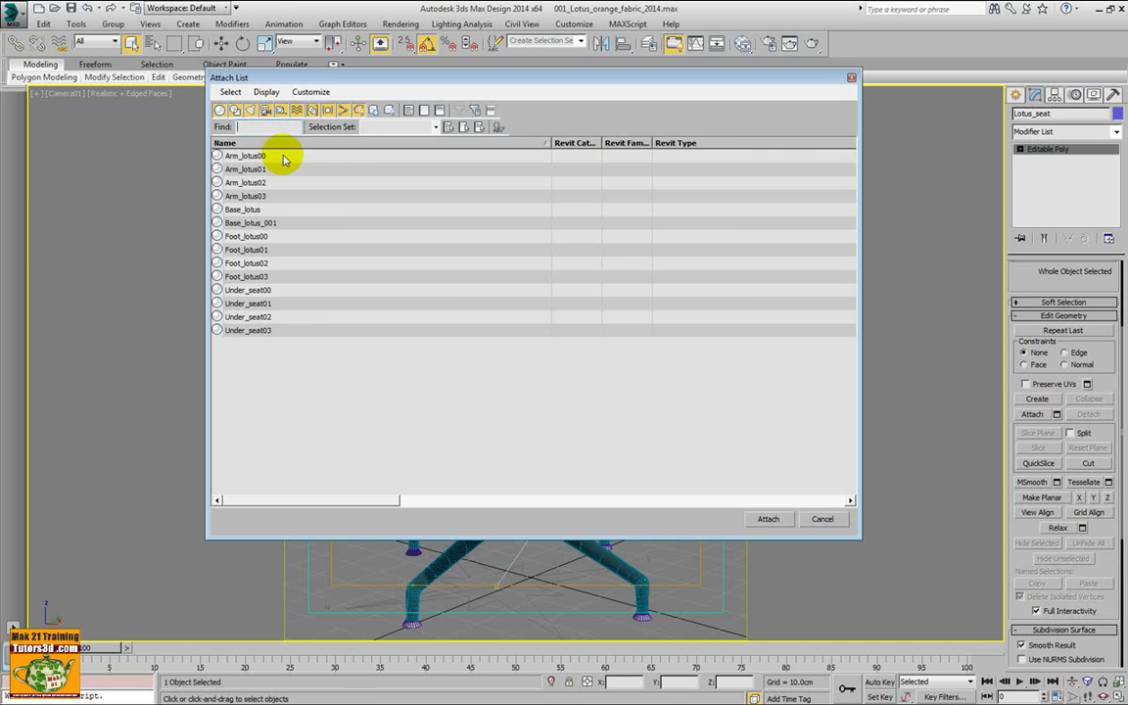
left_click_drag(283, 159, 303, 327)
left_click(765, 520)
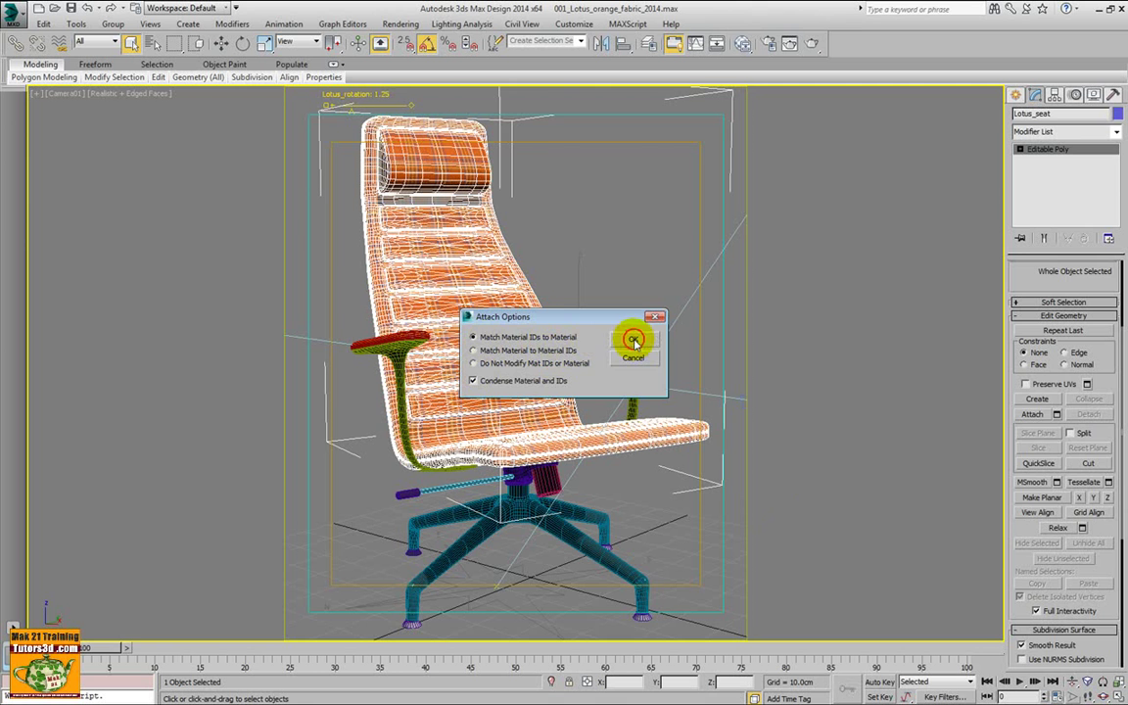
left_click(634, 341)
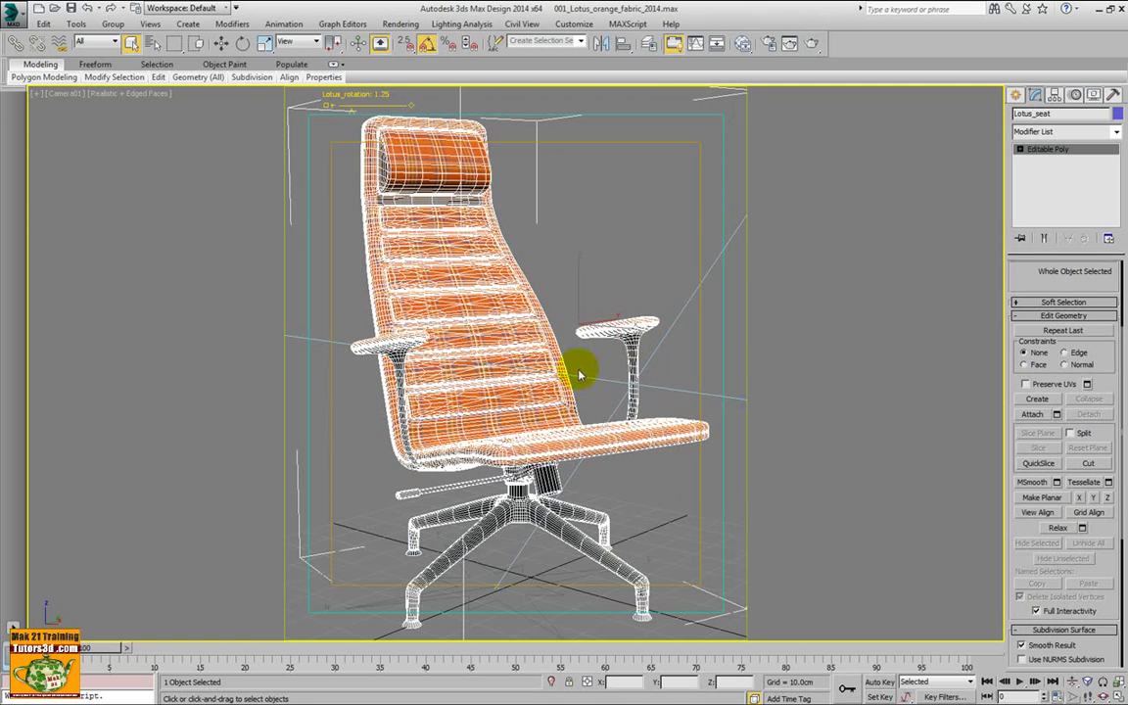
Step: Turn off Edged Faces so the chair shows shaded without wireframe edges
left_click(579, 270)
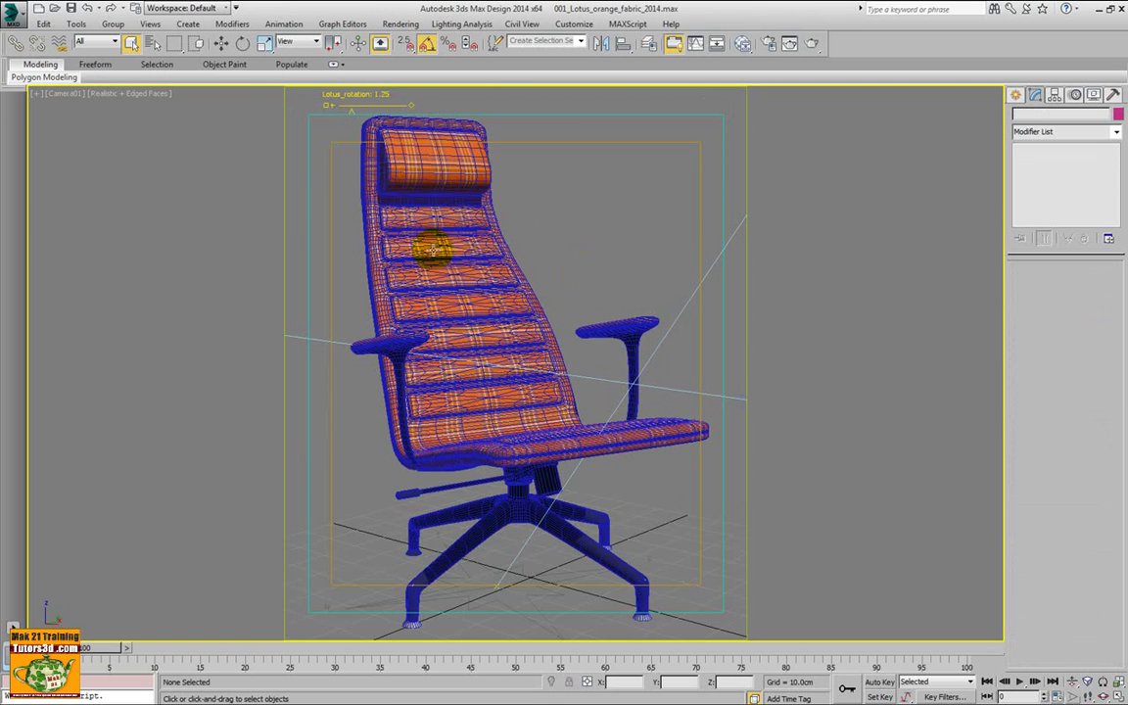
left_click(118, 93)
left_click(159, 150)
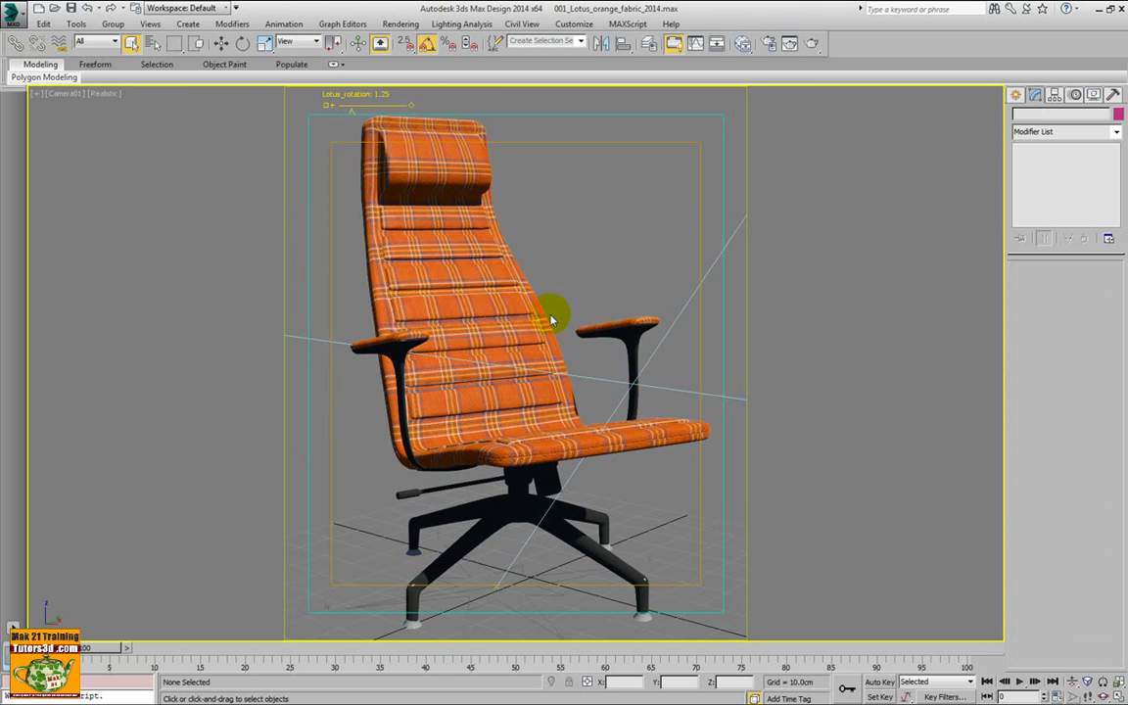
Step: Centre the merged chair's pivot on the object using Affect Pivot Only
left_click(496, 295)
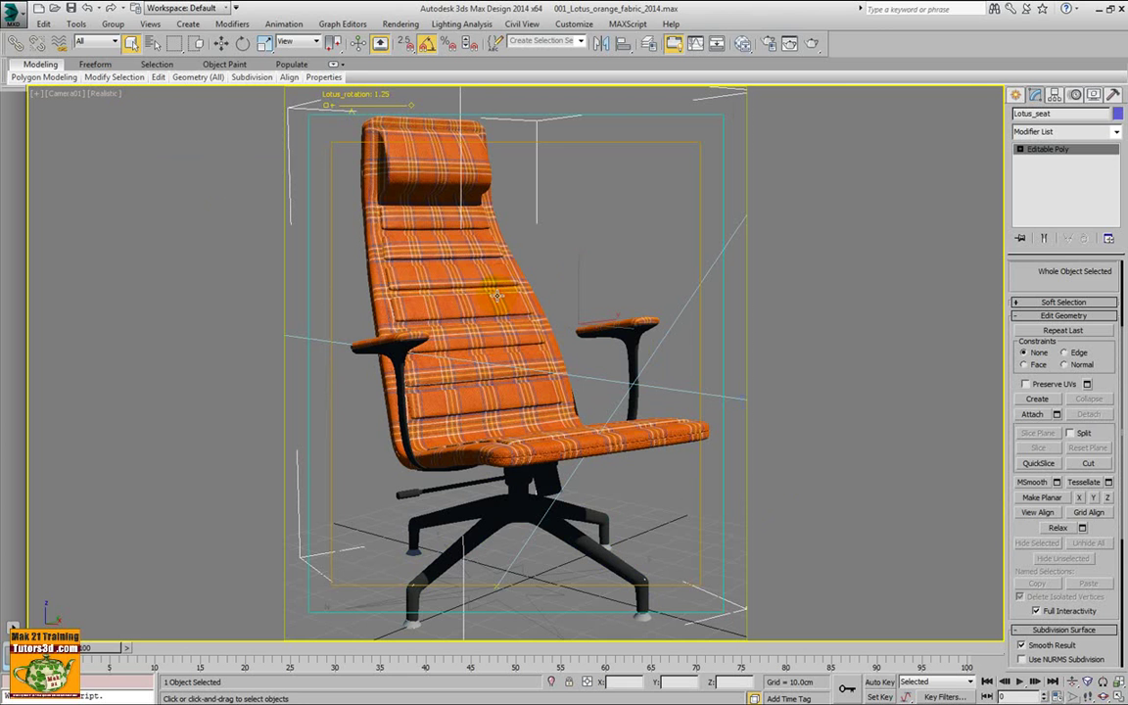
left_click(221, 43)
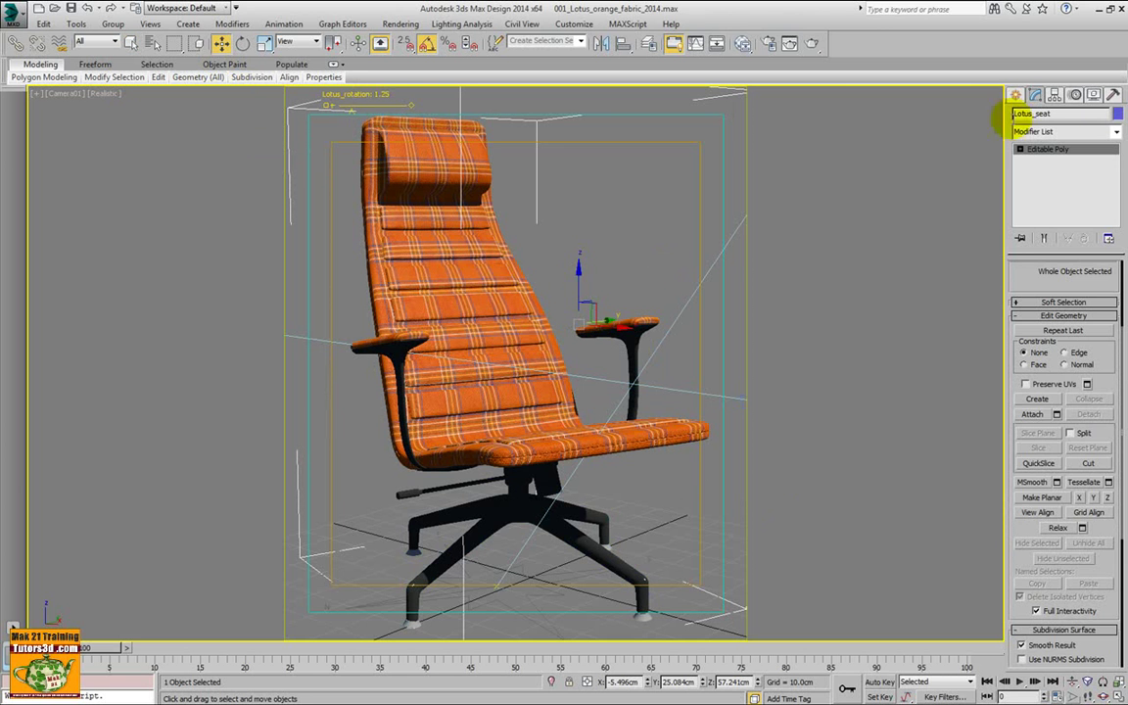
left_click(1073, 95)
left_click(1056, 95)
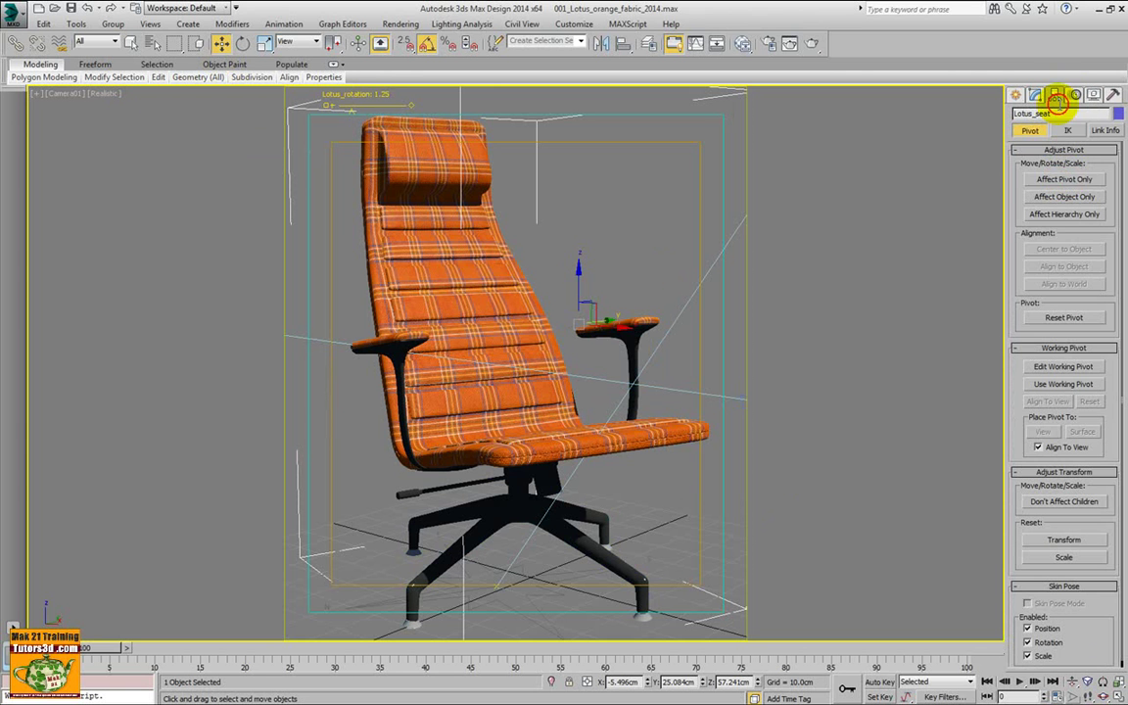
left_click(1065, 180)
left_click(1064, 249)
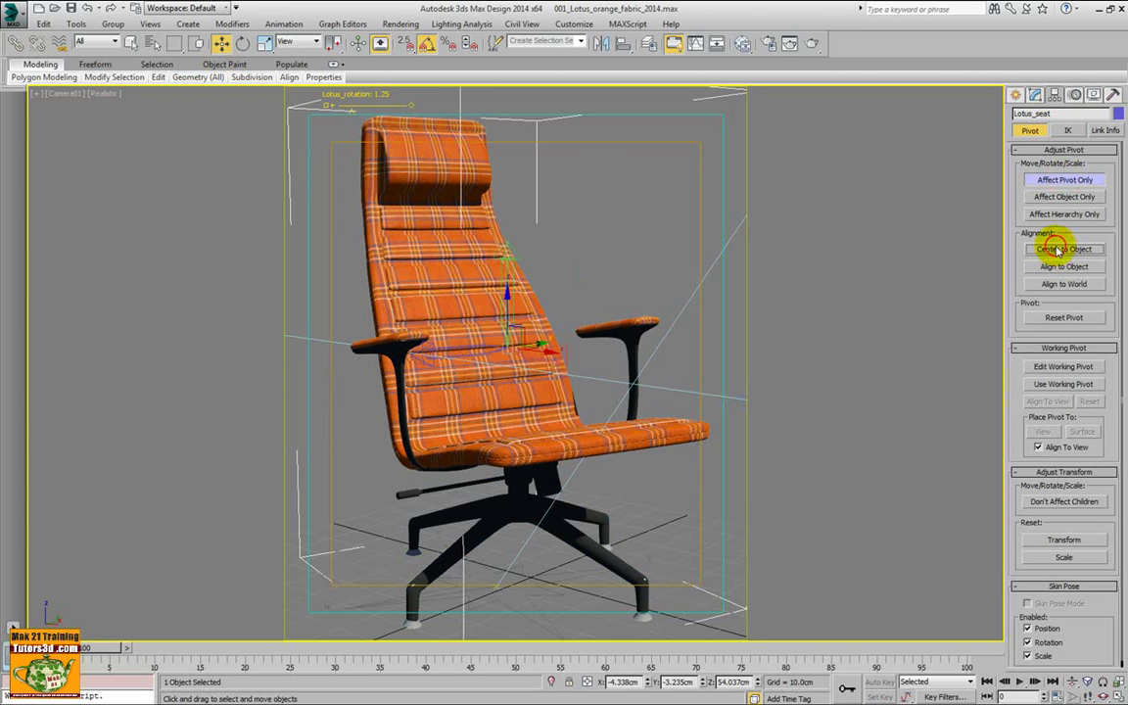
left_click(1065, 181)
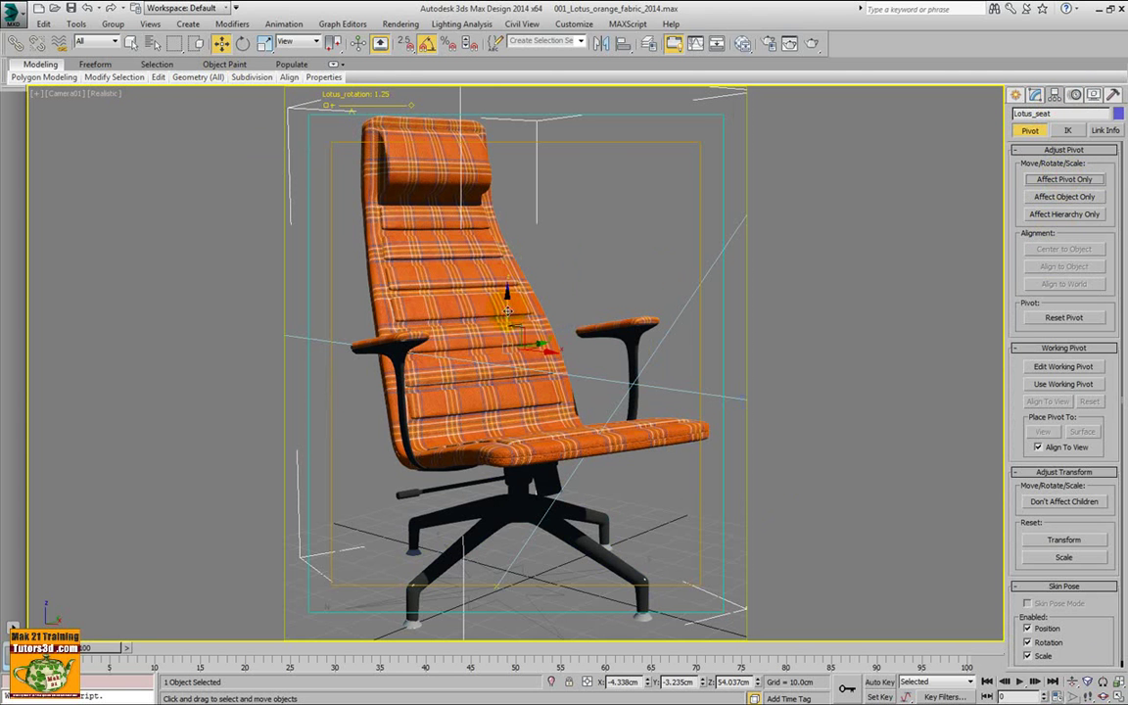
left_click_drag(507, 309, 511, 254)
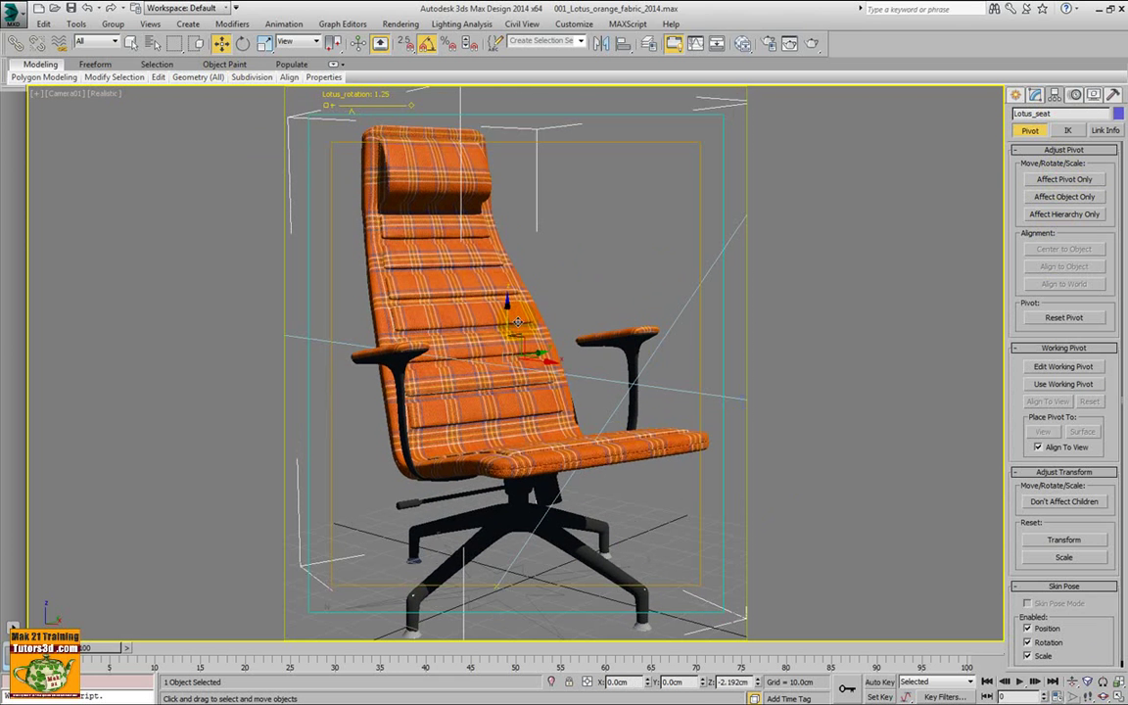
left_click(86, 8)
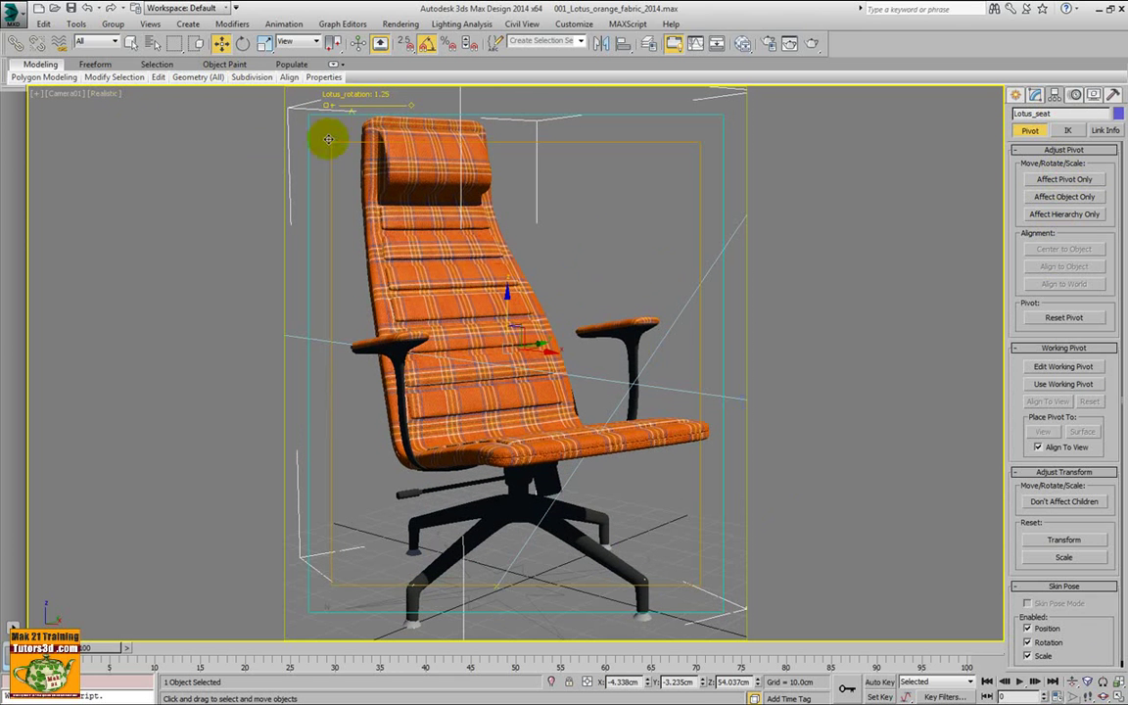
Step: Hide everything except the chair and unfreeze all frozen objects
right_click(595, 236)
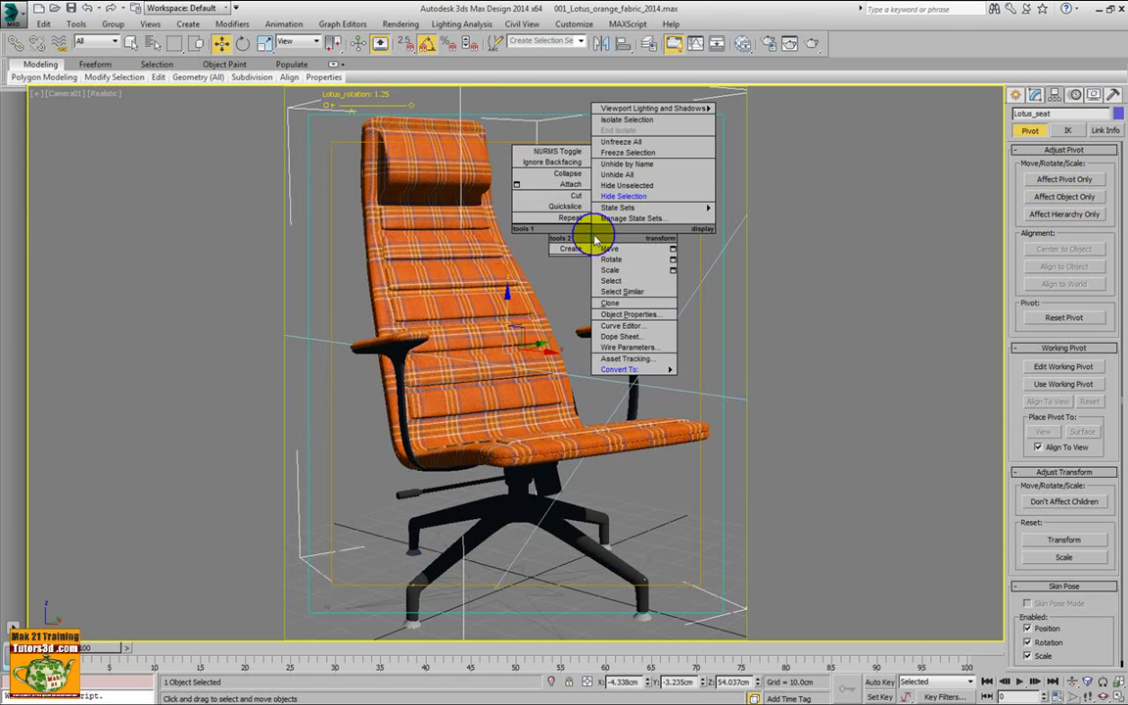
left_click(632, 185)
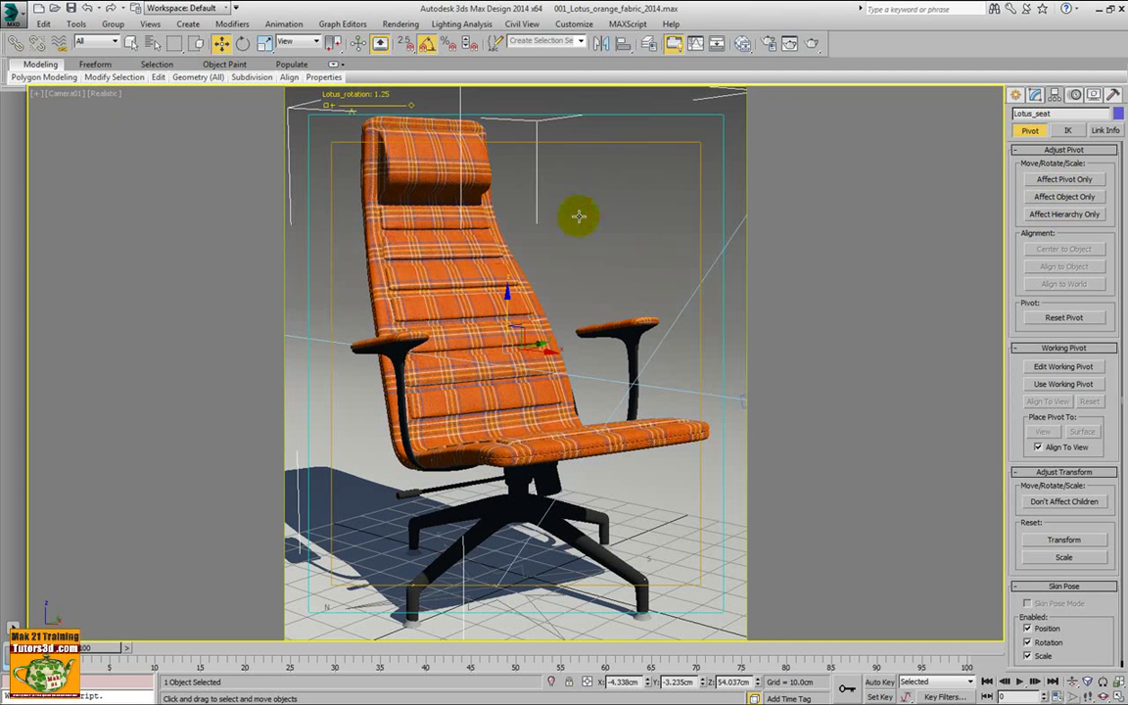
left_click(611, 204)
right_click(611, 204)
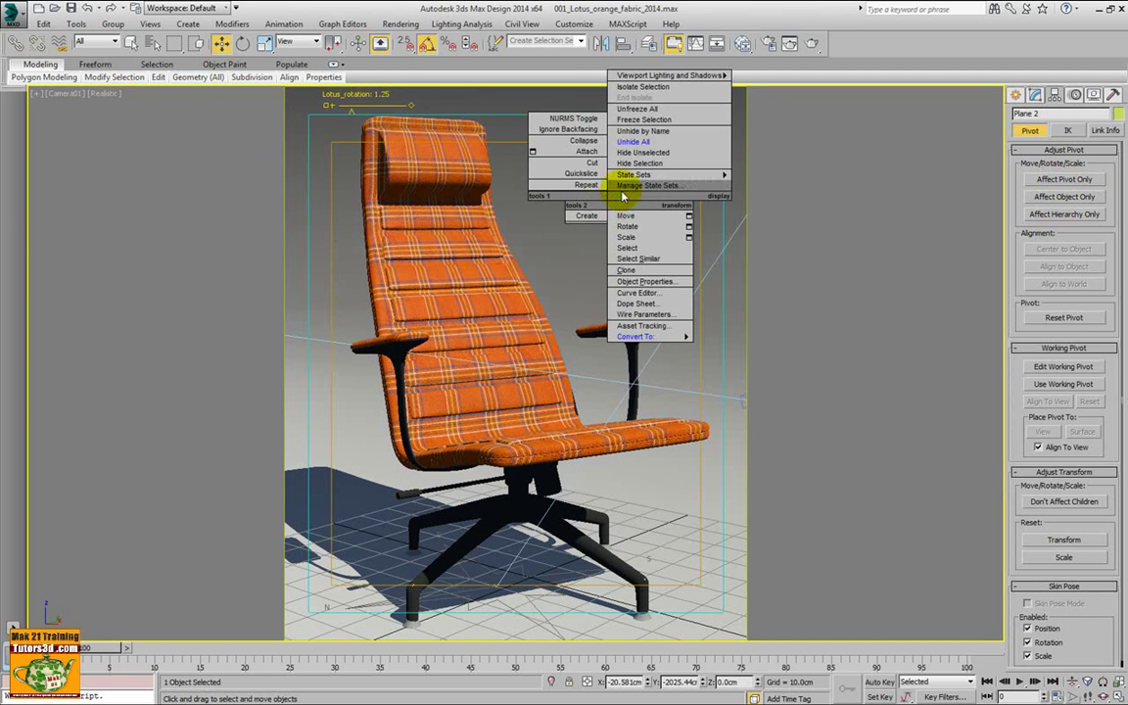
left_click(637, 110)
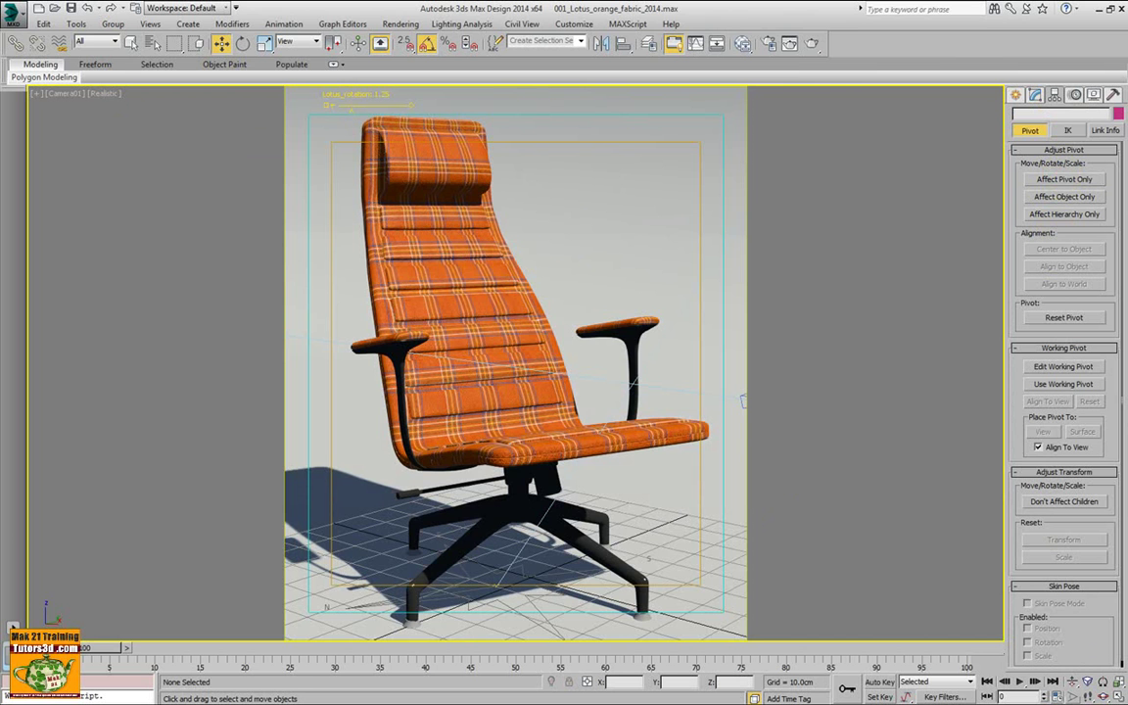
Step: Open the Slate Material Editor with M and delete all existing nodes from View1
key("m")
scroll(383, 327, "down", 2)
left_click_drag(266, 173, 713, 570)
key("Delete")
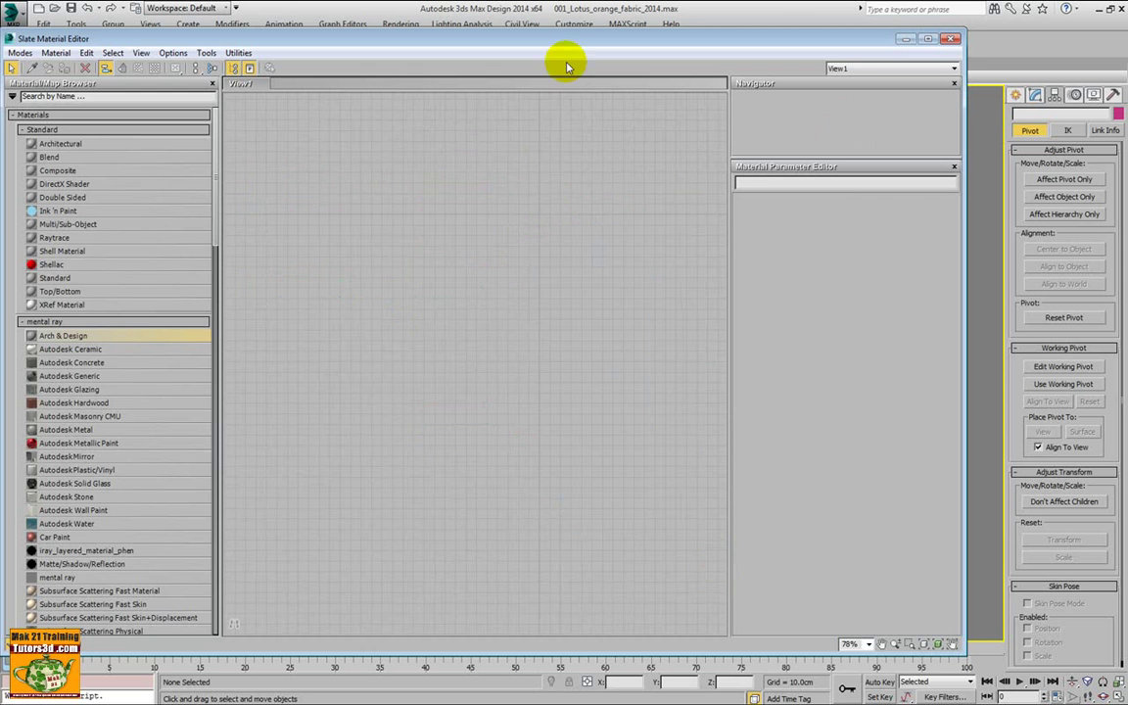
Step: Load the chair's material tree into the Slate view by picking it from the selected chair
mouse_move(571, 38)
left_mouse_down()
mouse_move(574, 243)
mouse_move(537, 71)
left_mouse_up()
left_click(468, 179)
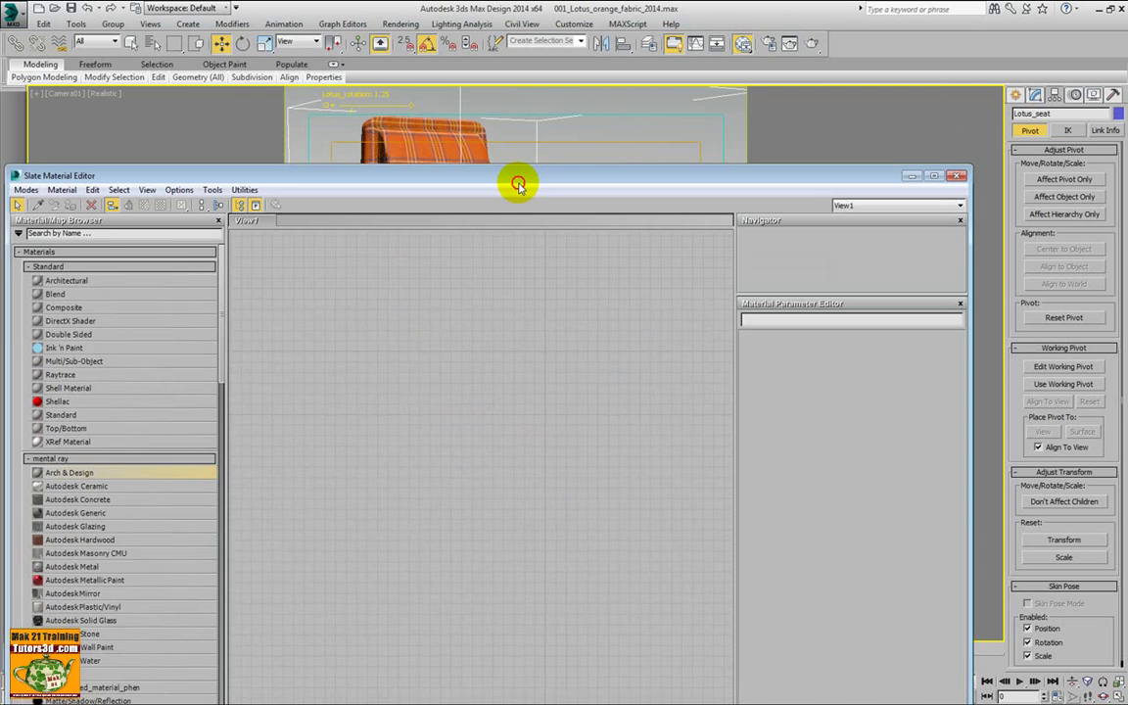
left_click(81, 77)
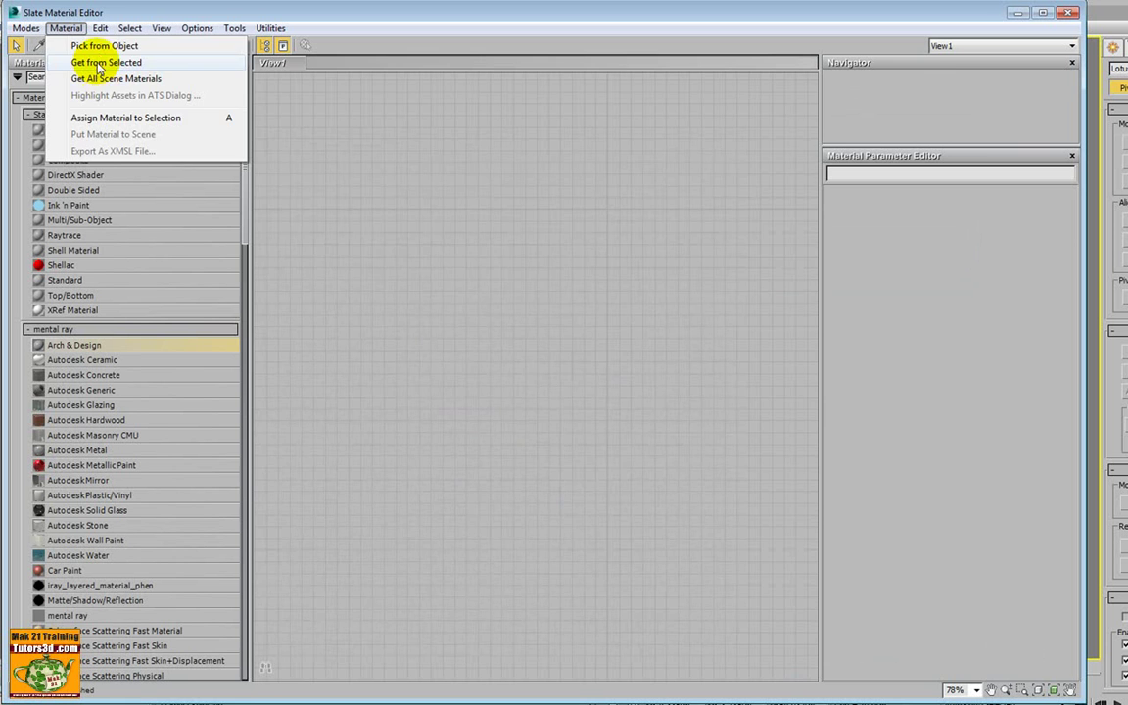
left_click(100, 64)
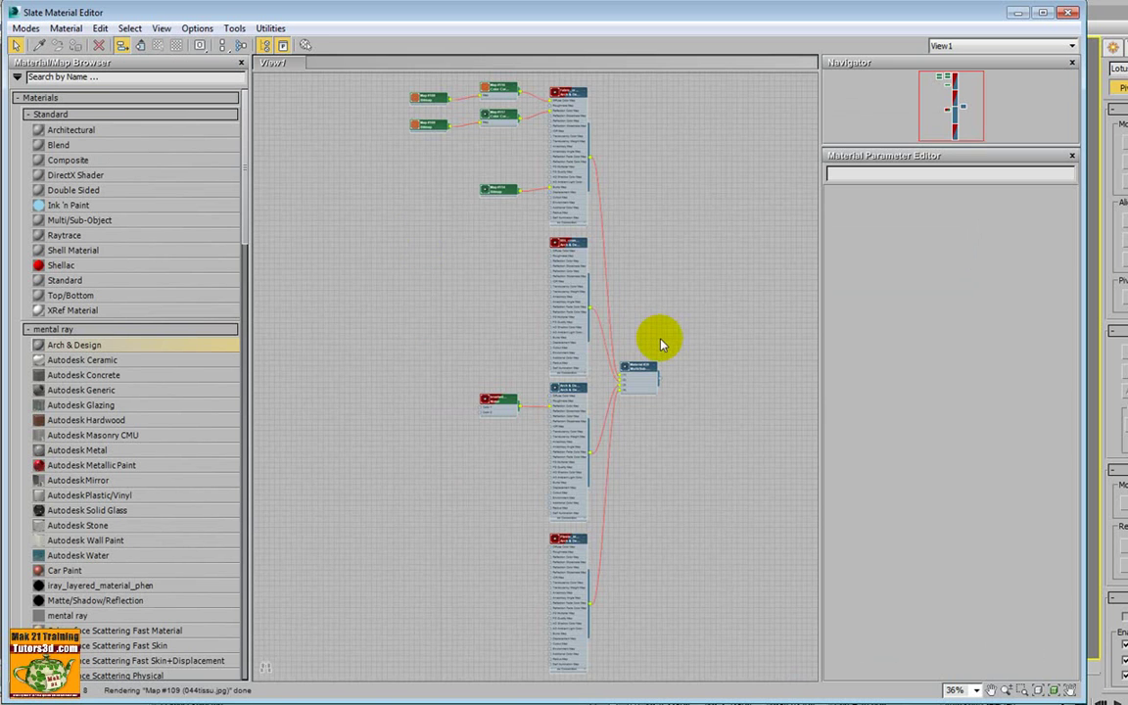
Step: Centre Material #39 in the node view and load it into the Parameter Editor
scroll(638, 340, "up", 2)
scroll(648, 351, "up", 2)
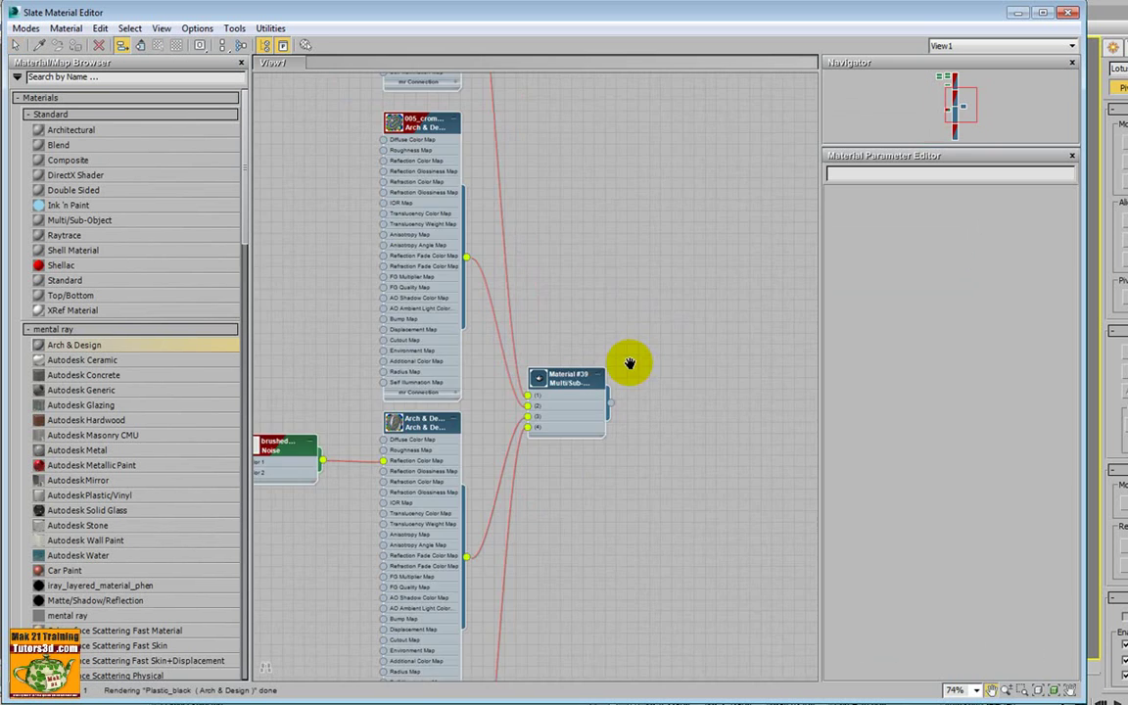
scroll(630, 360, "up", 2)
scroll(702, 323, "up", 1)
scroll(686, 312, "up", 1)
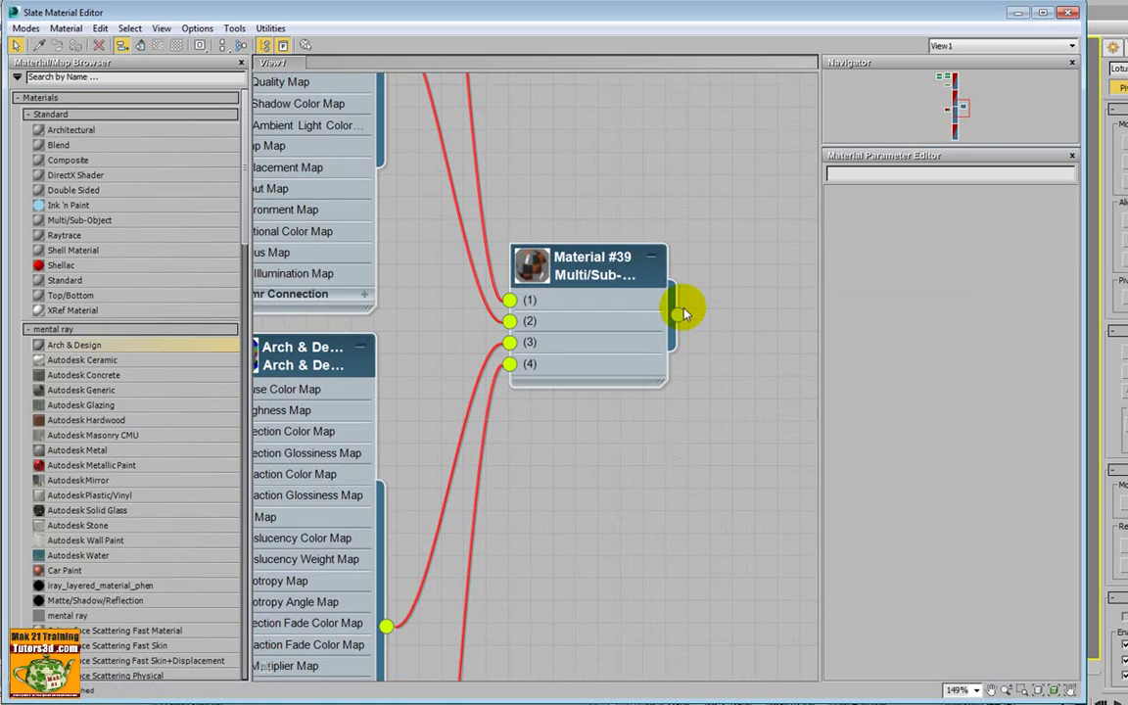
scroll(602, 270, "up", 1)
double_click(576, 275)
middle_click_drag(724, 345, 715, 244)
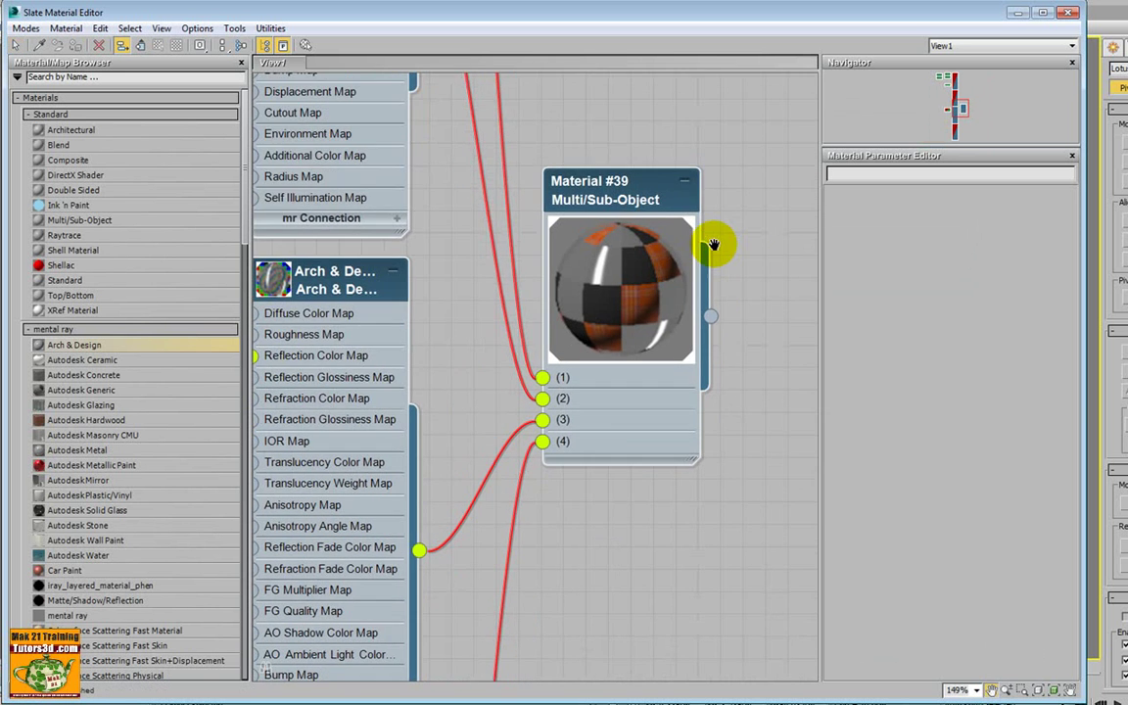
middle_click_drag(627, 372, 615, 425)
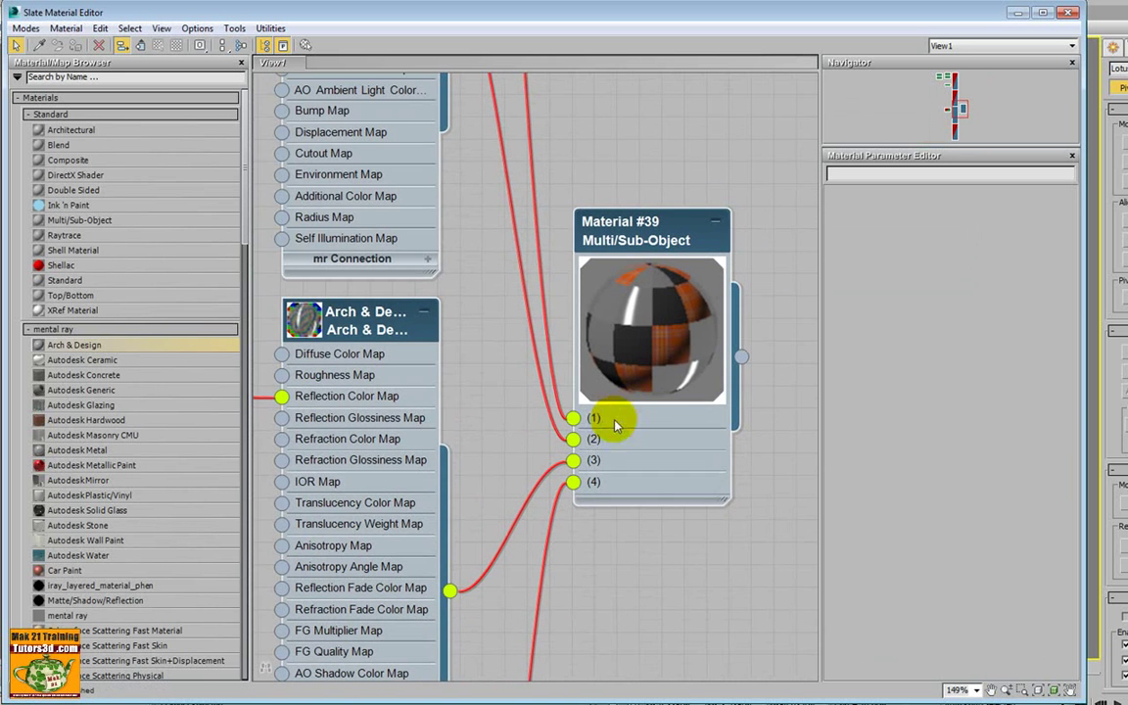
scroll(558, 240, "down", 1)
scroll(554, 244, "down", 1)
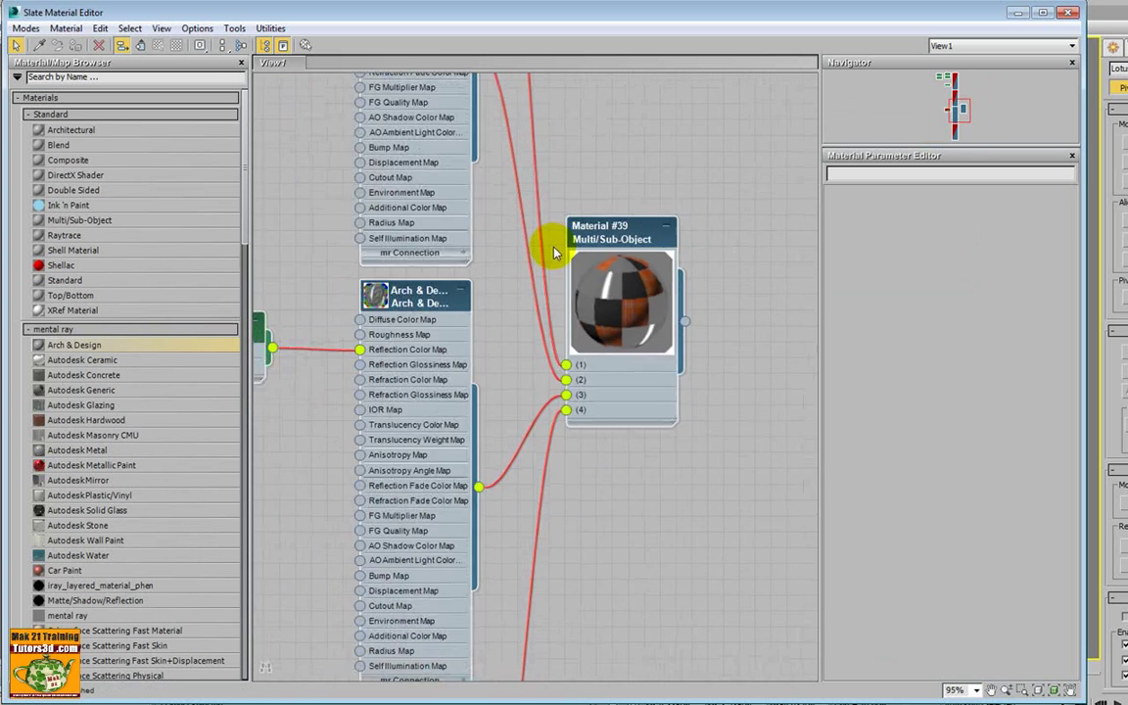
scroll(554, 252, "down", 2)
scroll(549, 282, "down", 1)
scroll(587, 294, "up", 4)
scroll(607, 333, "up", 1)
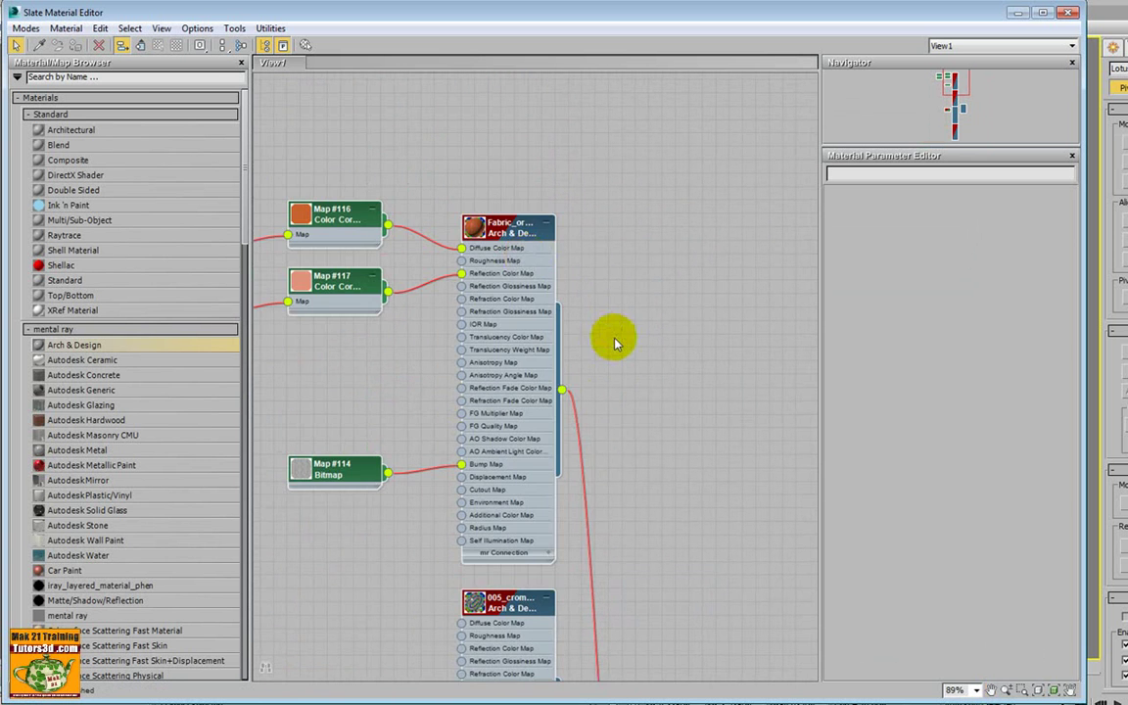
middle_click_drag(533, 222, 544, 189)
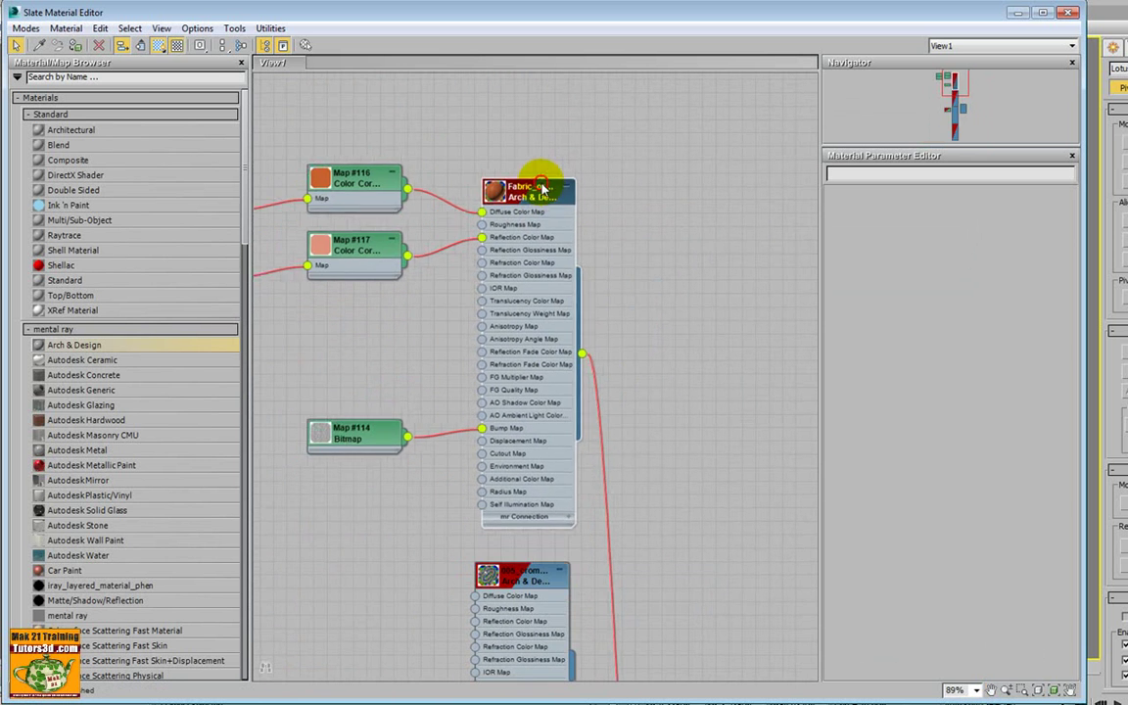
scroll(661, 343, "down", 2)
scroll(660, 181, "up", 1)
scroll(675, 261, "down", 2)
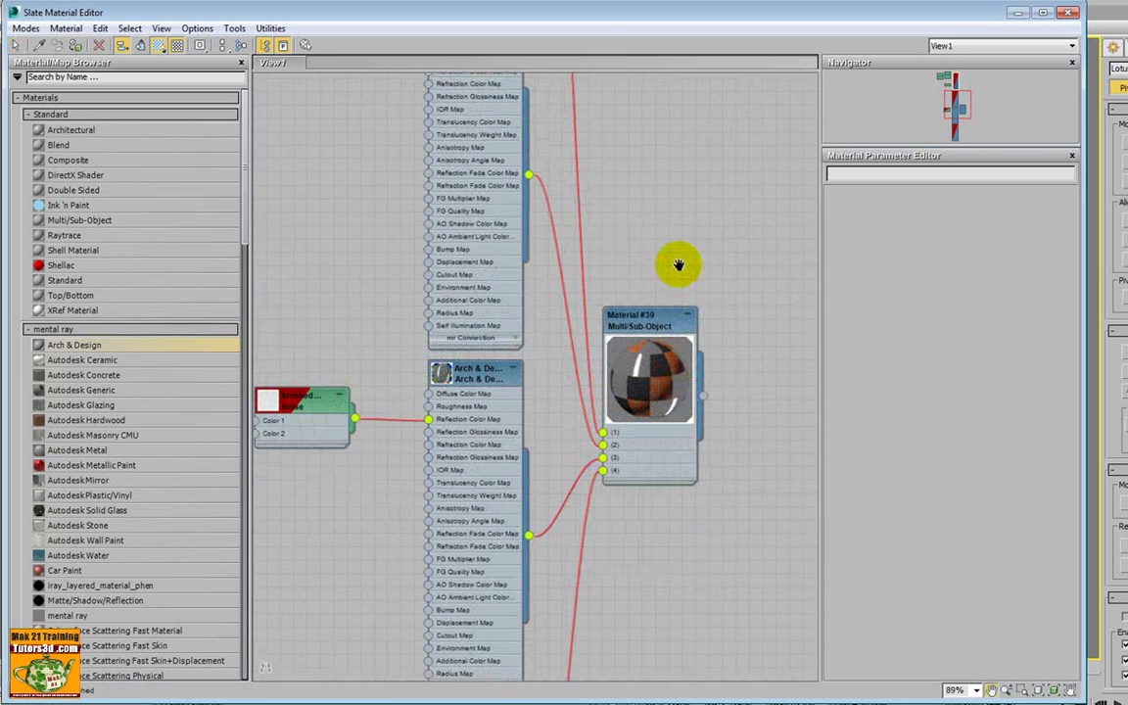
scroll(609, 415, "down", 2)
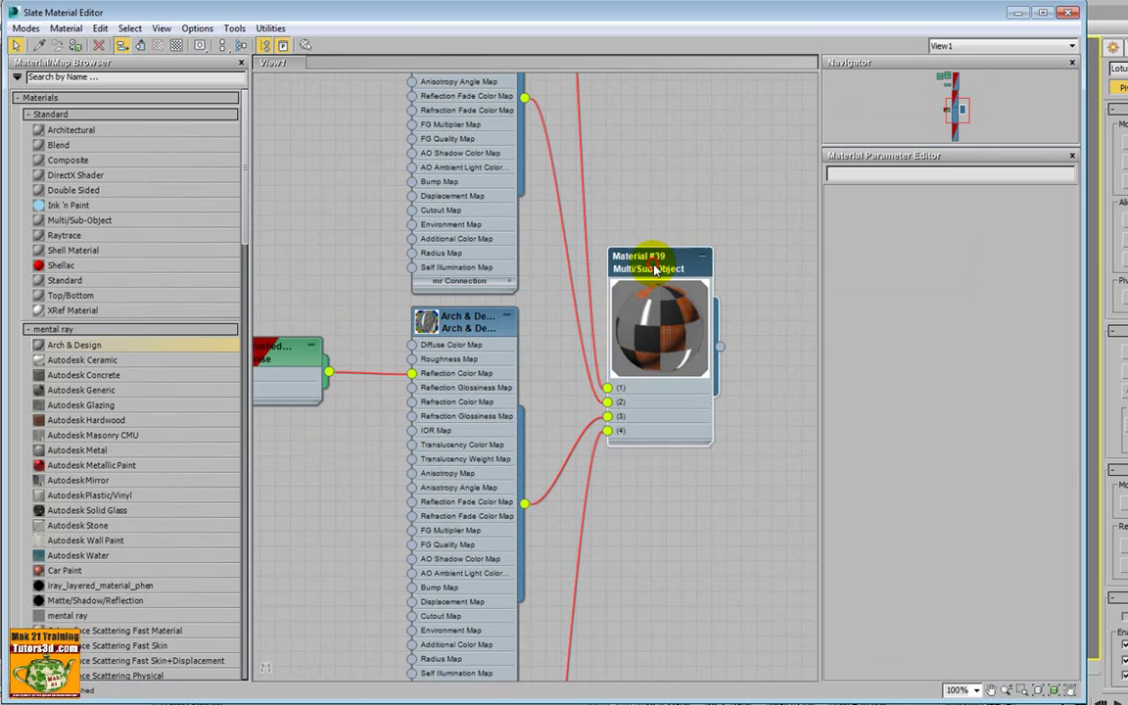
double_click(658, 268)
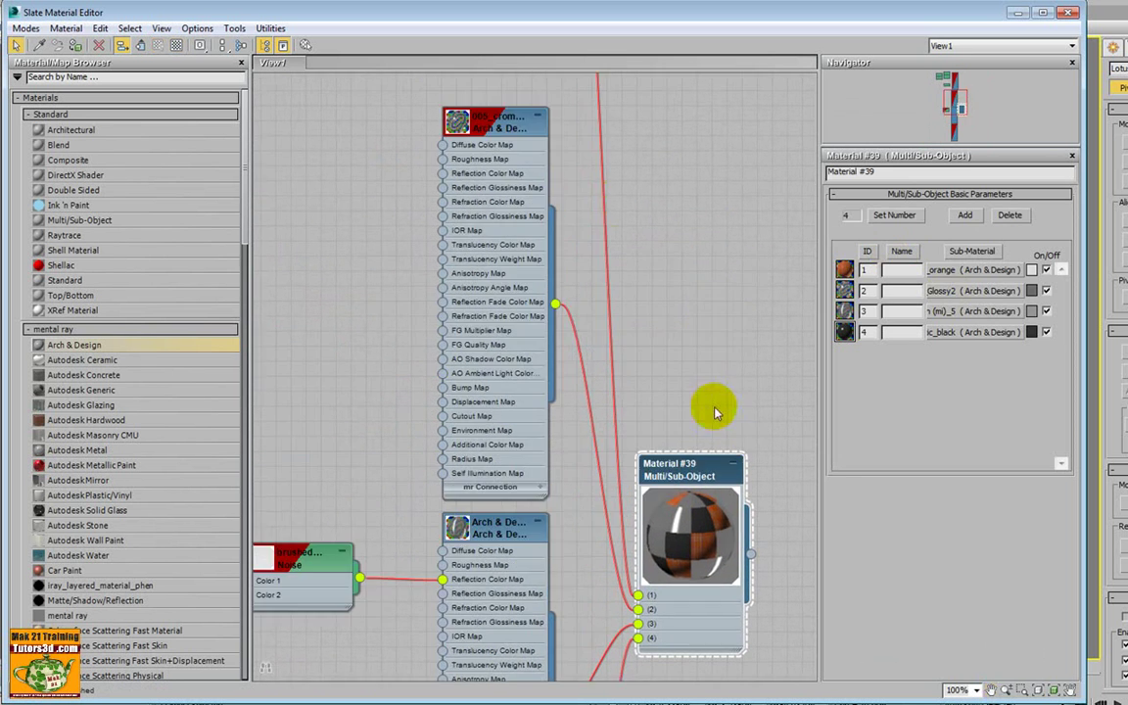
middle_click_drag(699, 221, 503, 282)
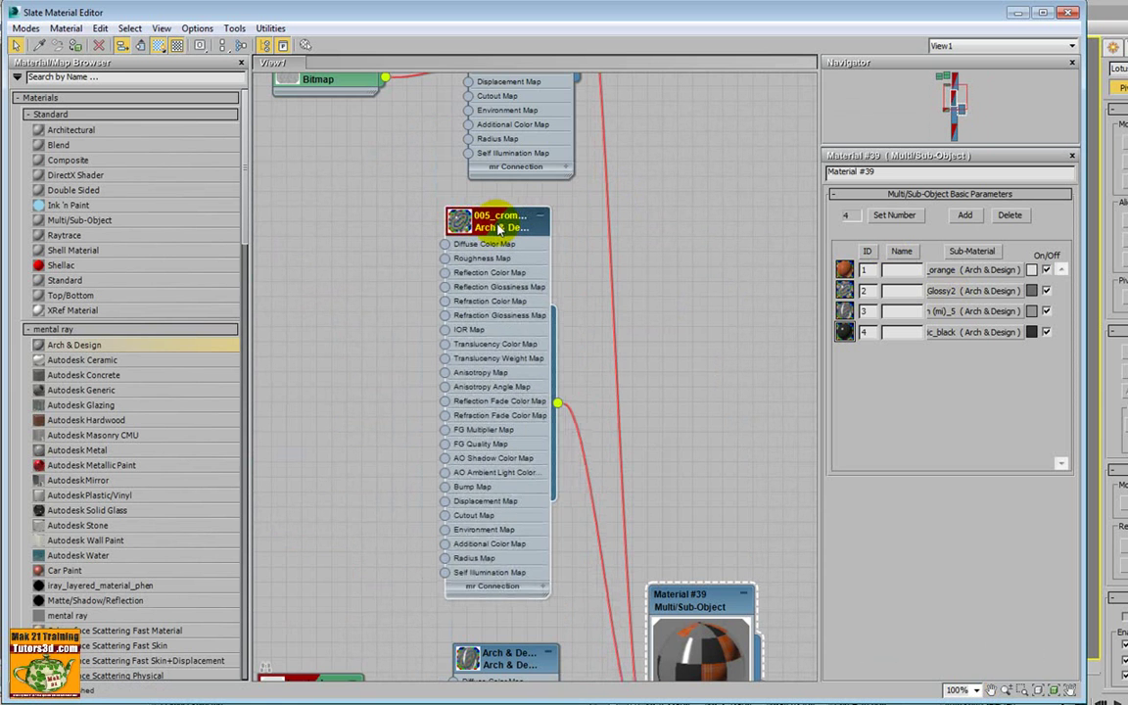
mouse_move(617, 312)
middle_mouse_down()
mouse_move(627, 363)
mouse_move(612, 320)
middle_mouse_up()
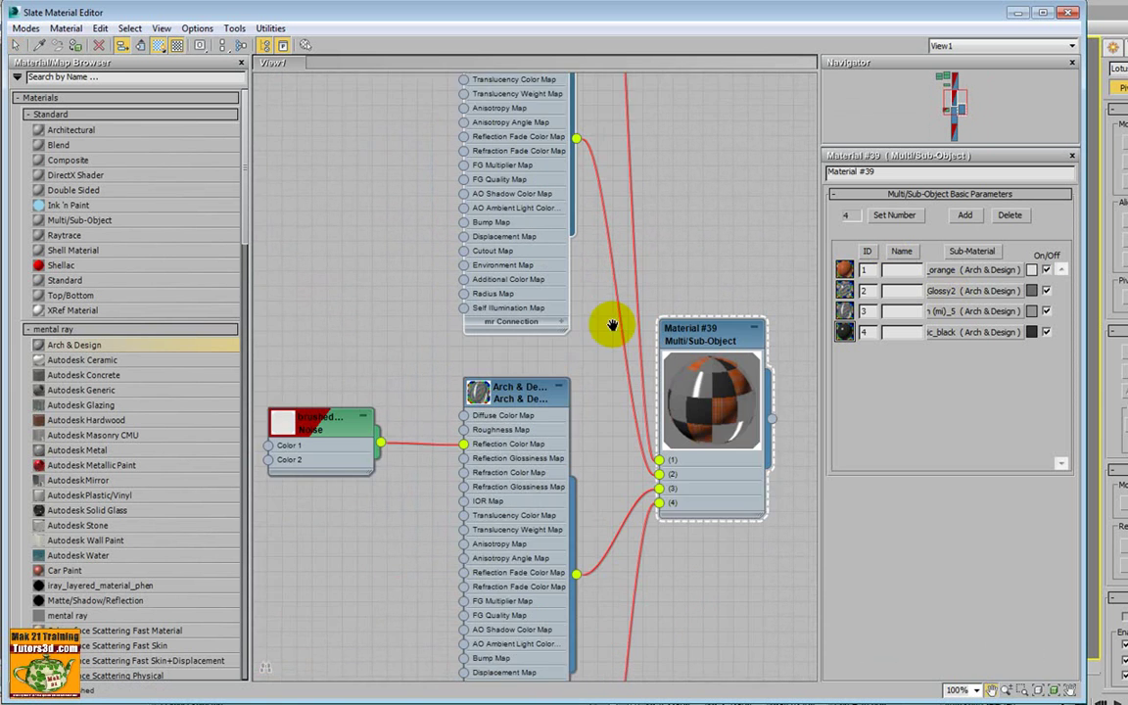
left_click_drag(503, 338, 503, 308)
scroll(588, 313, "down", 3)
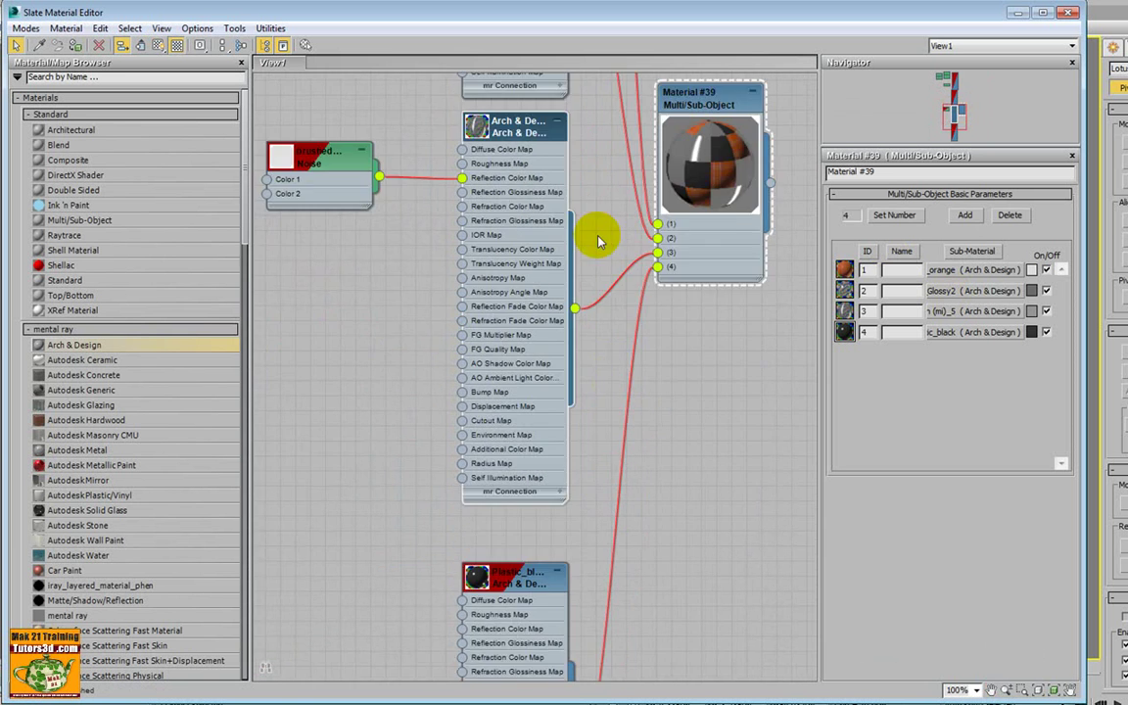
scroll(624, 271, "down", 1)
scroll(587, 347, "down", 2)
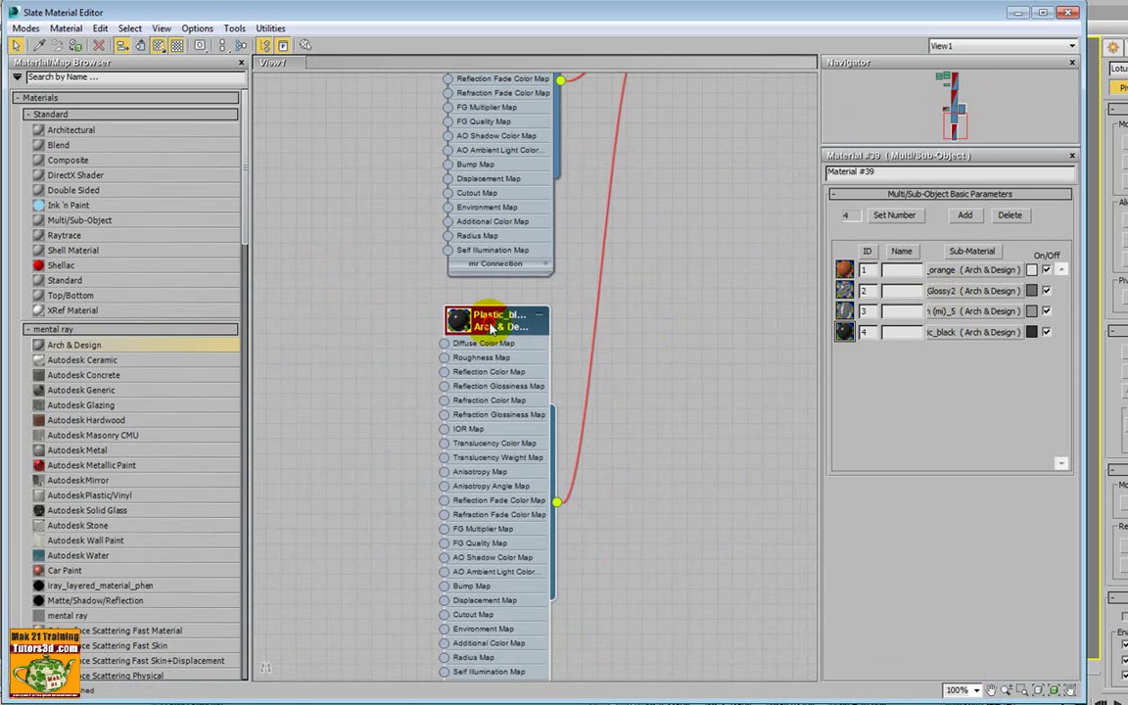
scroll(588, 323, "up", 2)
scroll(627, 353, "up", 2)
middle_click_drag(634, 297, 650, 319)
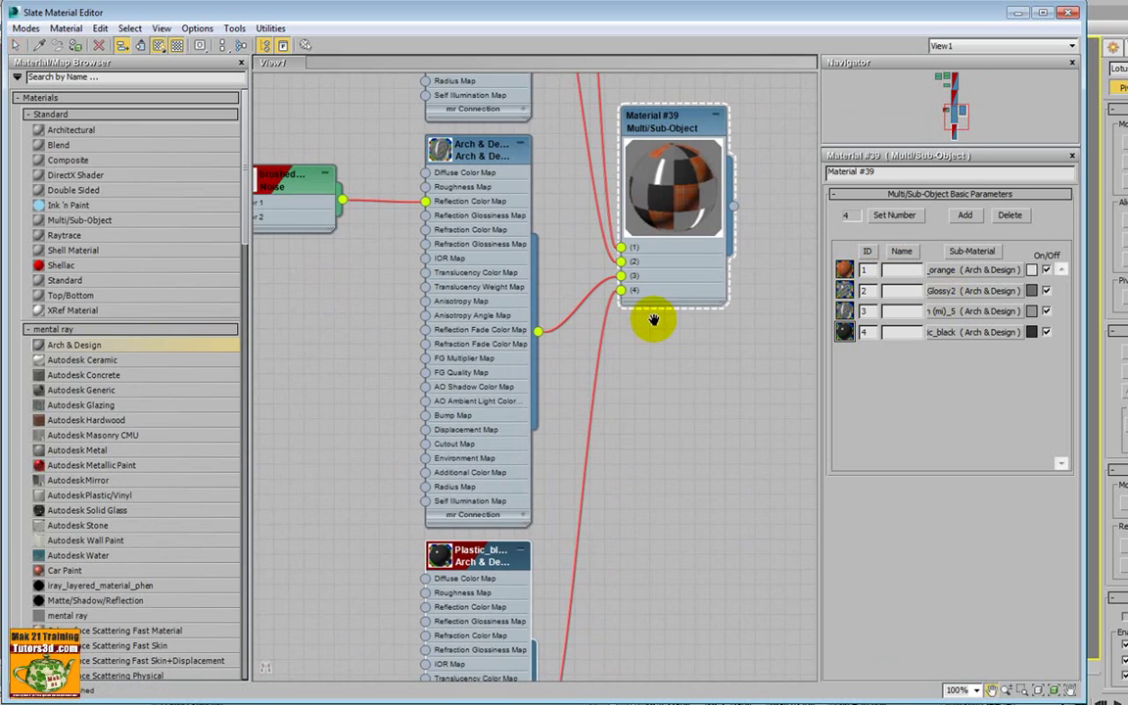
left_click(1017, 13)
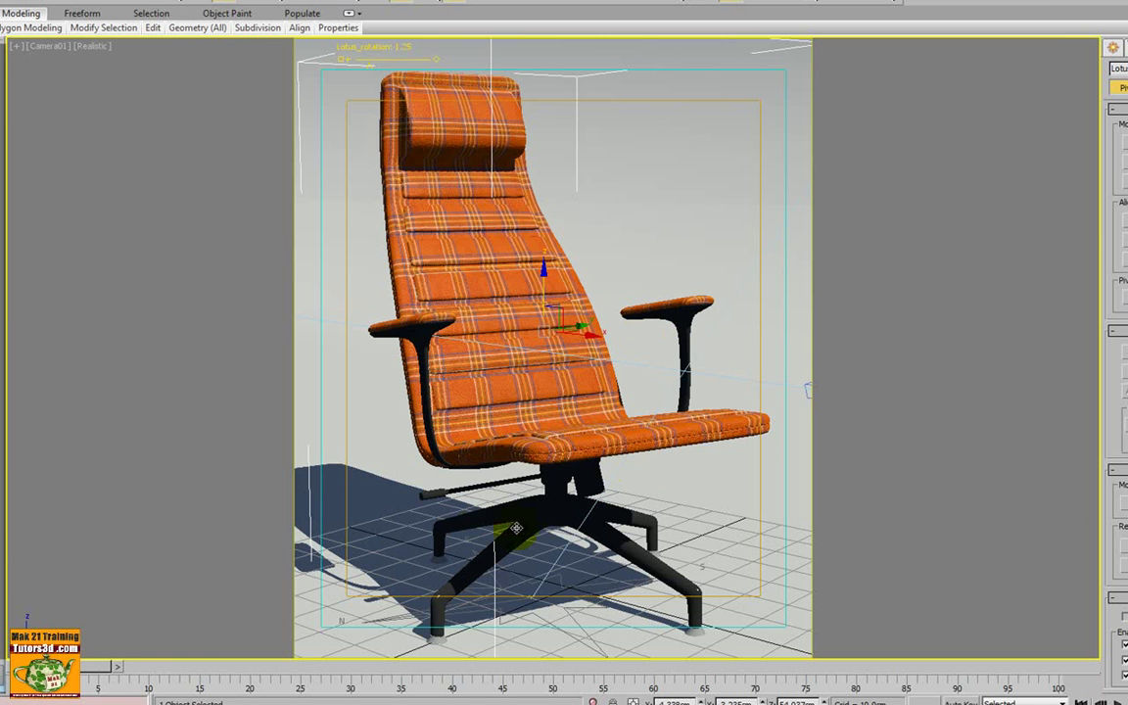
left_click(673, 306)
left_click(529, 414)
key("m")
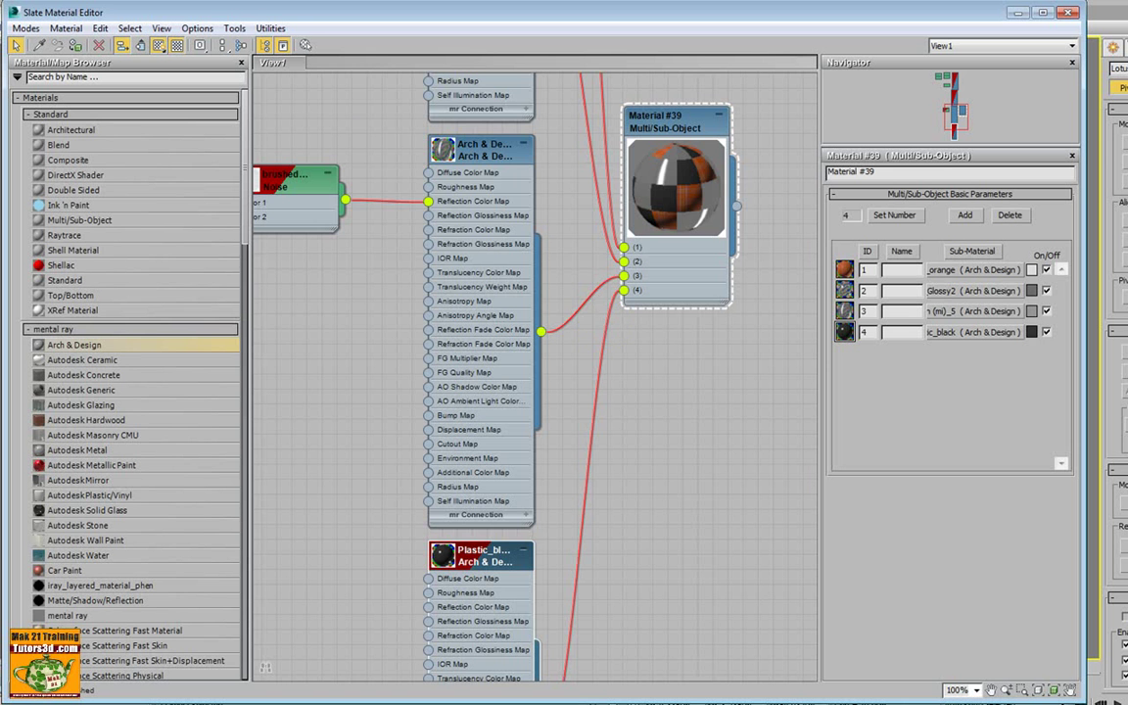
middle_click_drag(768, 348, 747, 386)
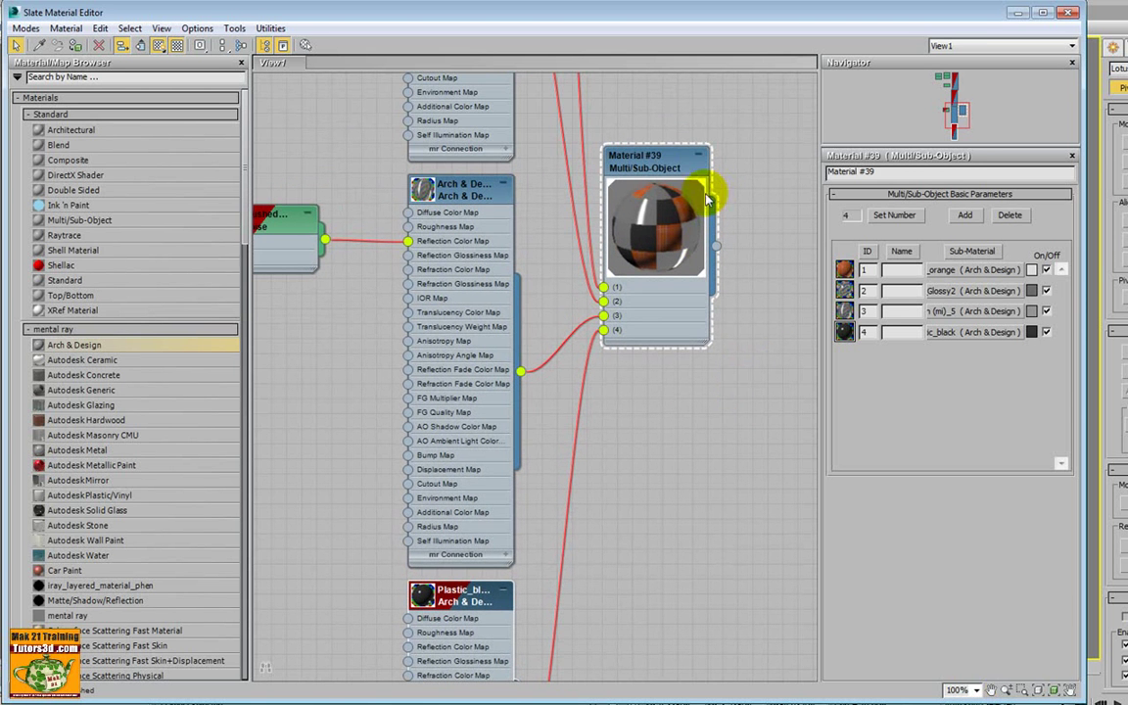
Step: Set Material #39 to seven sub-materials and pull the new Material #41 and #42 nodes out
left_click(895, 214)
type("7")
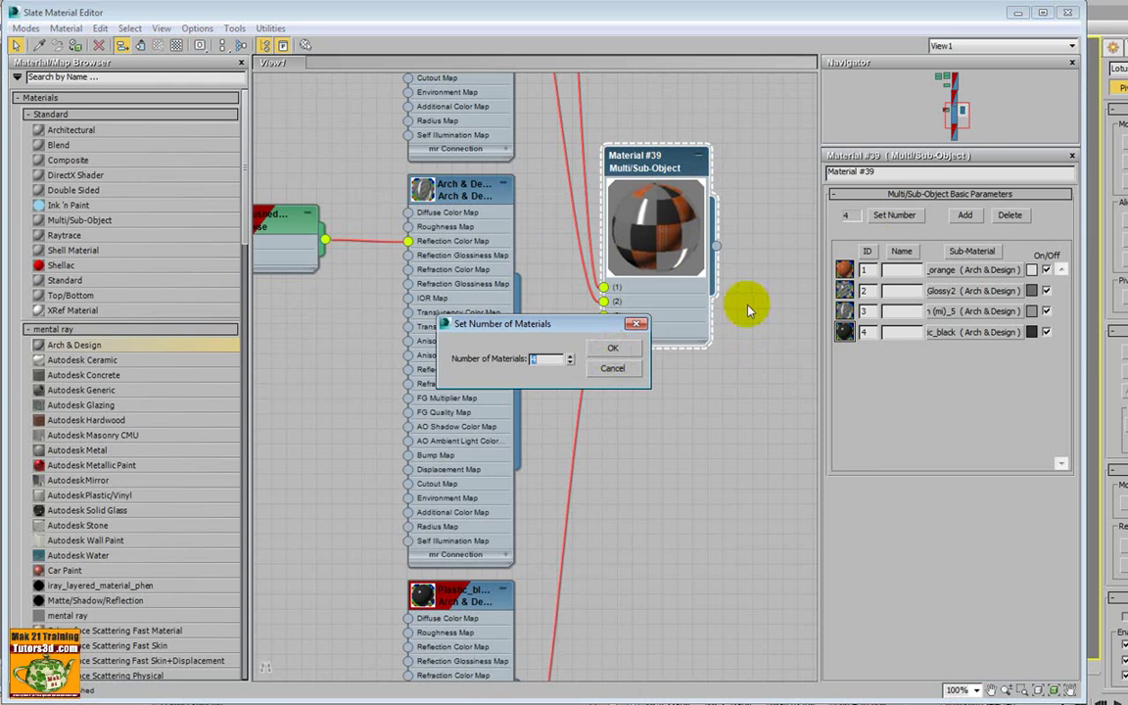
left_click(609, 349)
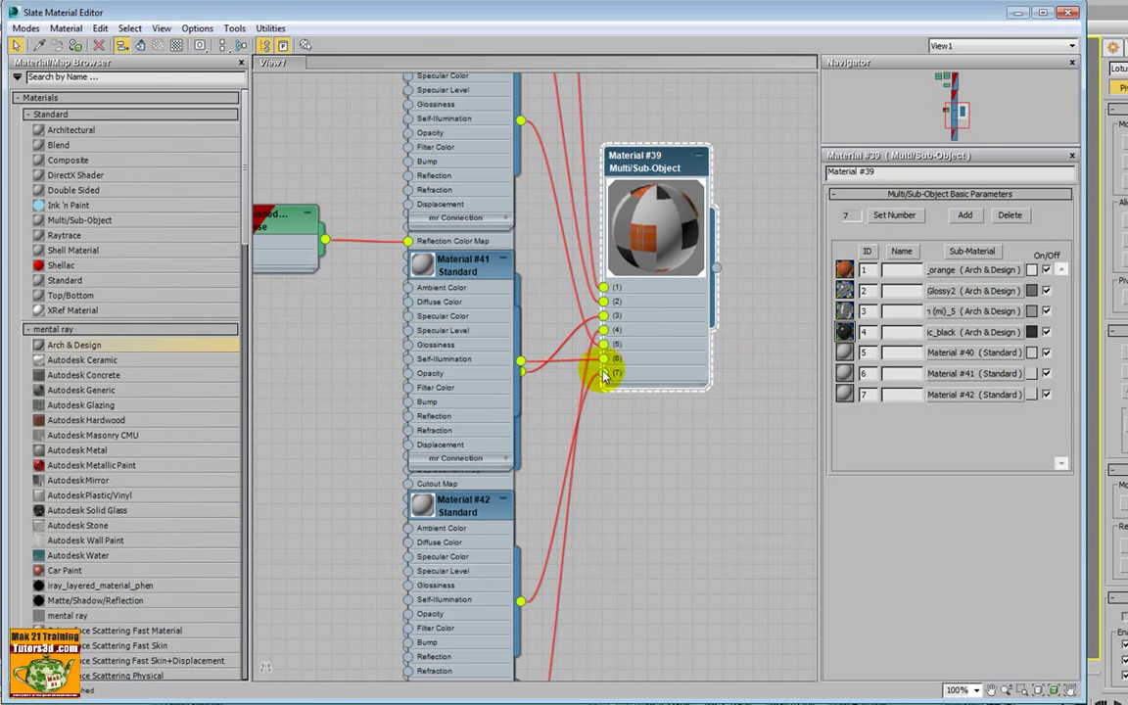
mouse_move(478, 272)
left_mouse_down()
mouse_move(676, 487)
mouse_move(784, 411)
left_mouse_up()
middle_click_drag(783, 411, 710, 244)
left_click_drag(683, 271, 728, 301)
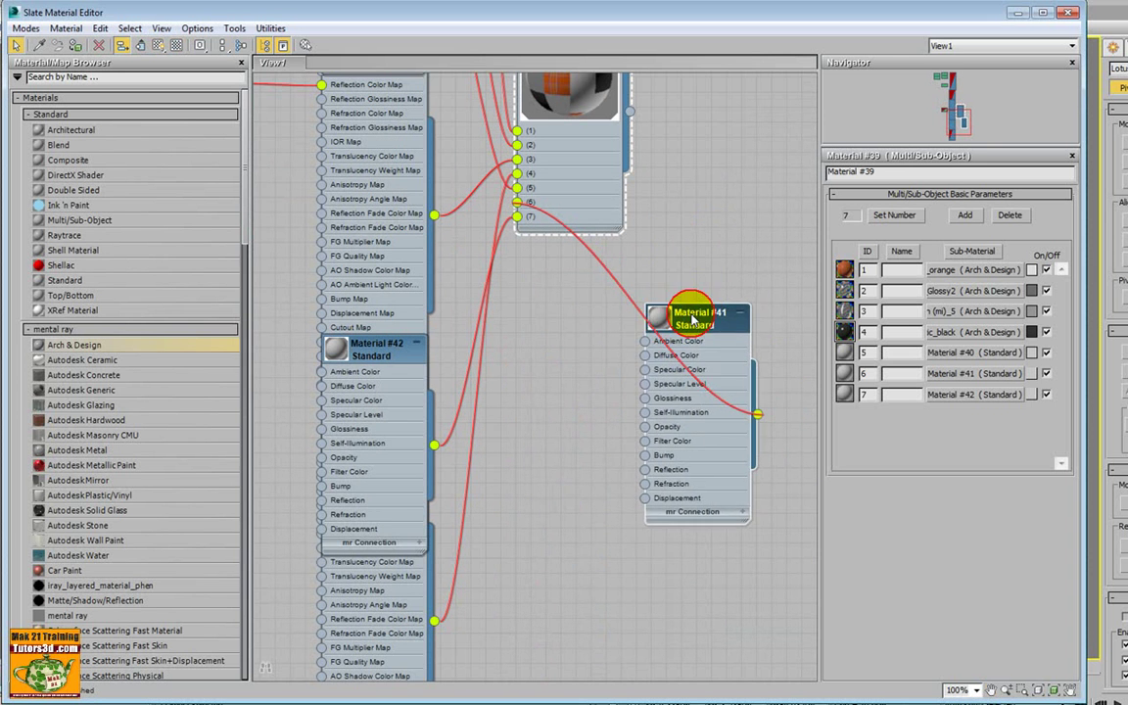
left_click_drag(327, 353, 497, 464)
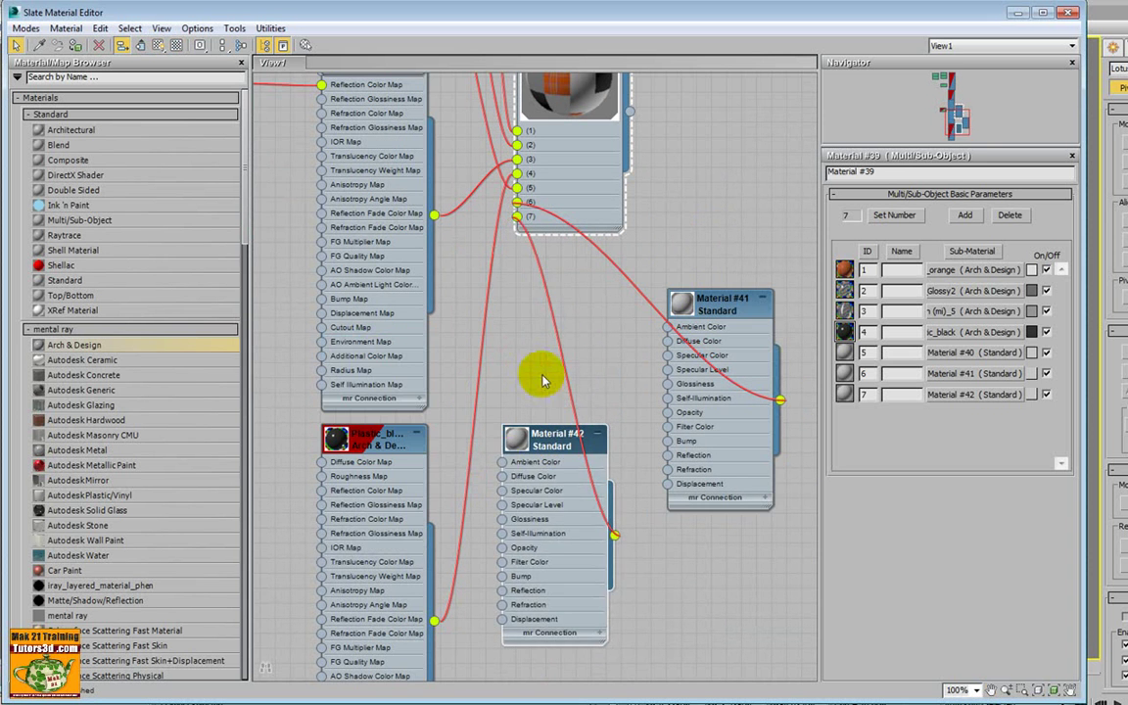
Step: Place Material #40 beside Material #39 and tidy the #41 and #42 nodes into view
middle_click_drag(536, 373, 574, 503)
middle_click_drag(549, 309, 568, 460)
left_click_drag(431, 156, 789, 362)
middle_click_drag(789, 363, 597, 155)
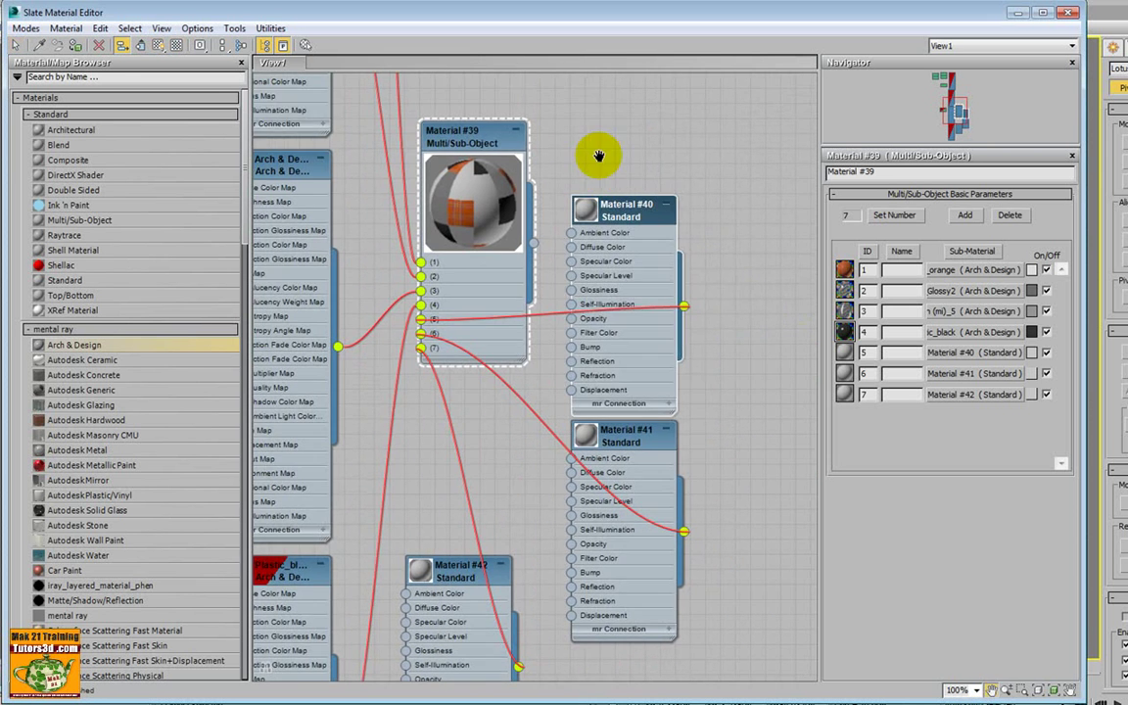
left_click_drag(627, 201, 773, 274)
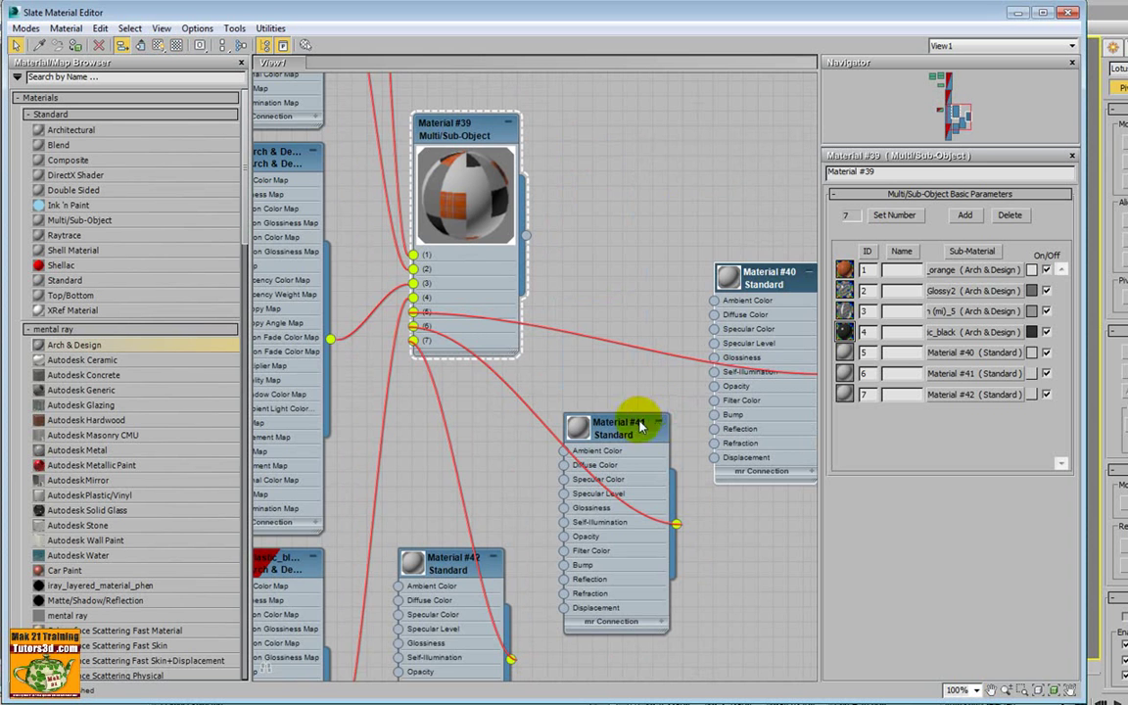
left_click_drag(642, 423, 643, 409)
left_click_drag(442, 559, 443, 514)
middle_click_drag(609, 478, 494, 330)
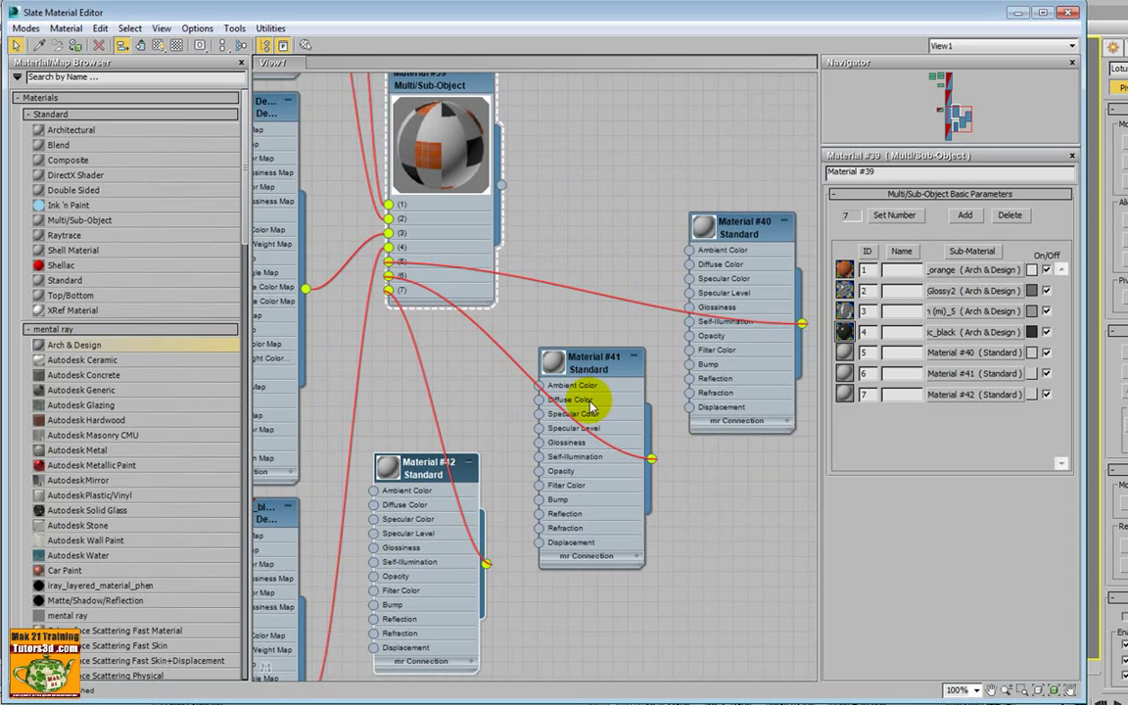
scroll(605, 423, "down", 2)
mouse_move(605, 423)
middle_mouse_down()
mouse_move(649, 423)
mouse_move(633, 422)
middle_mouse_up()
scroll(636, 416, "up", 1)
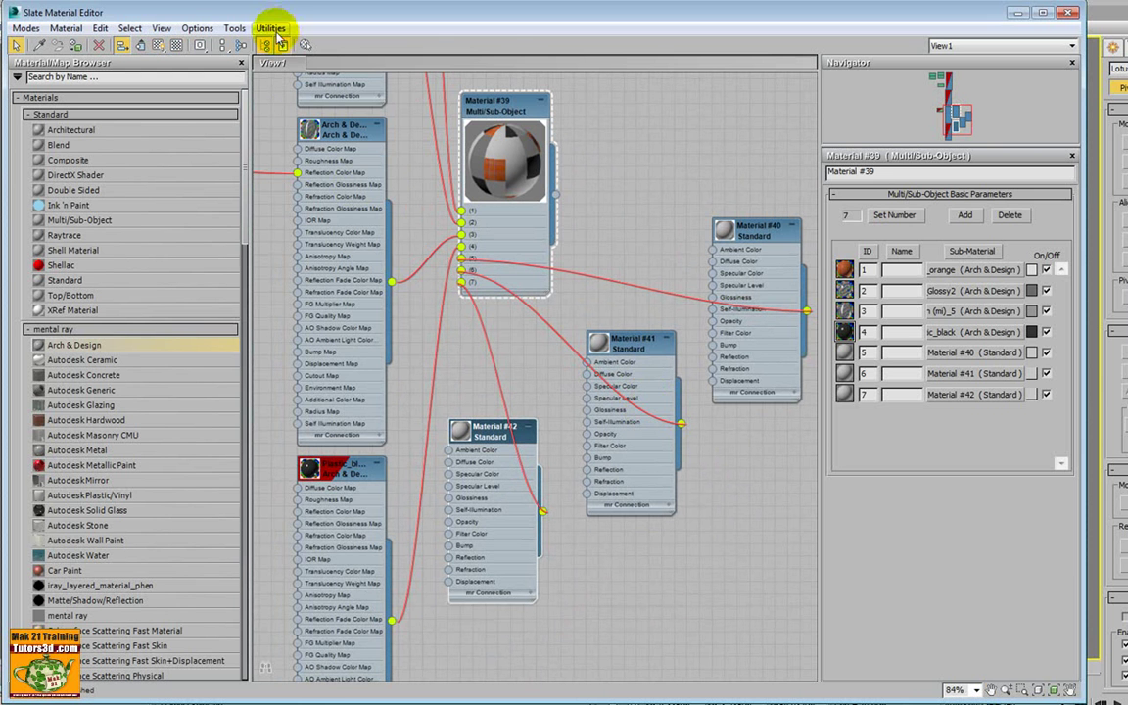
mouse_move(504, 14)
left_mouse_down()
mouse_move(516, 88)
mouse_move(478, 662)
mouse_move(491, 0)
left_mouse_up()
Step: Run Clean MultiMaterial on Material #39, trimming it to its four used Arch & Design sub-materials
left_click(260, 7)
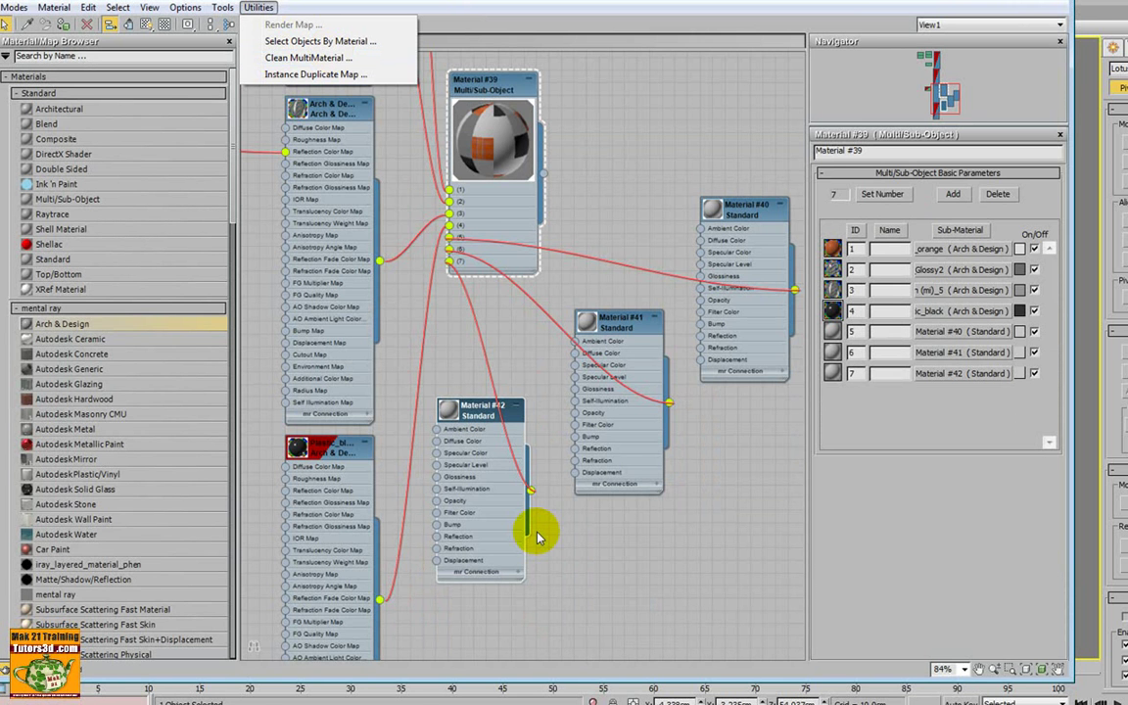
left_click(309, 59)
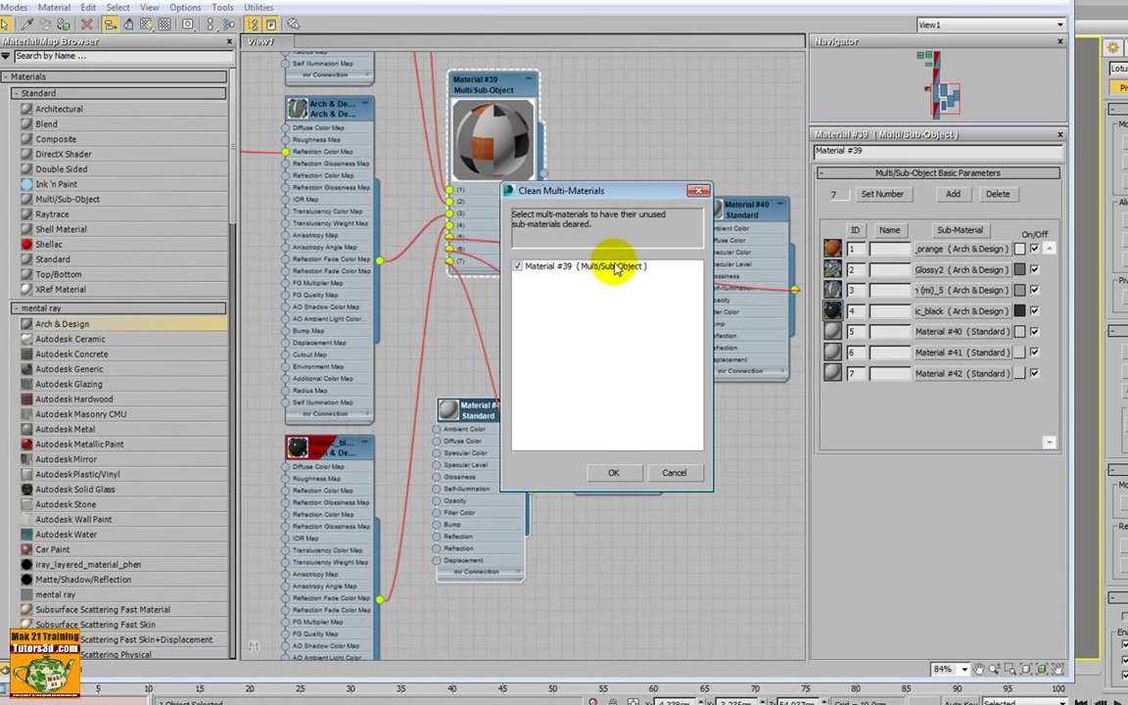
mouse_move(644, 199)
left_mouse_down()
mouse_move(933, 341)
mouse_move(836, 356)
left_mouse_up()
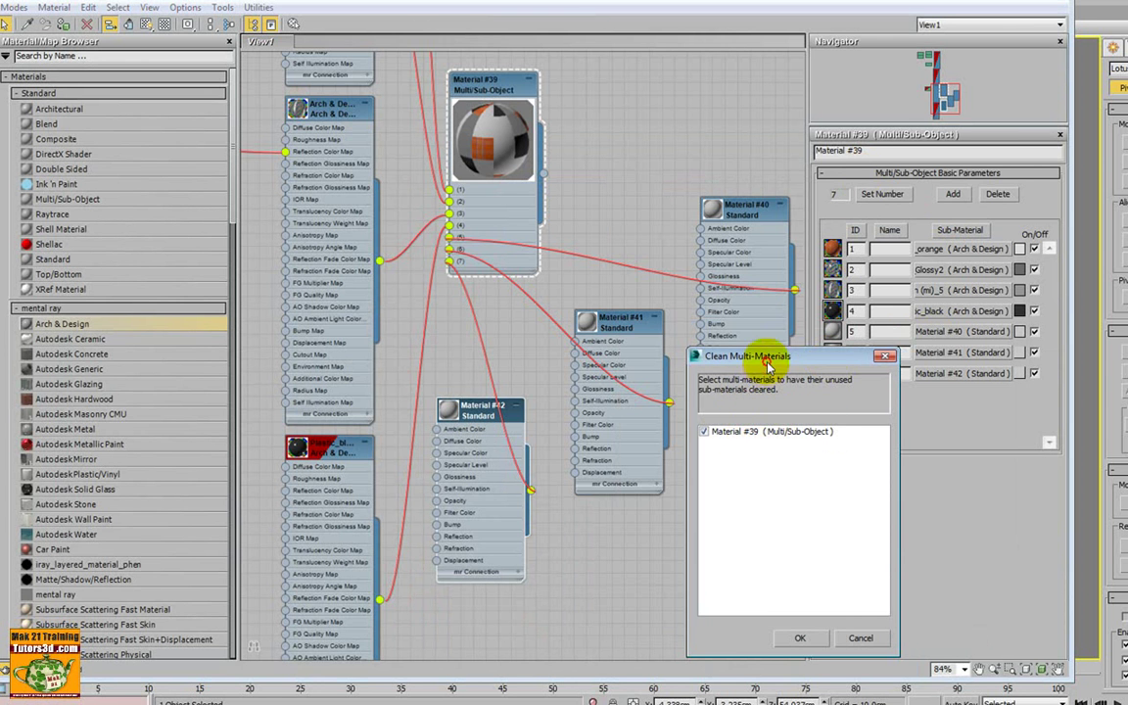
left_click_drag(825, 366, 689, 354)
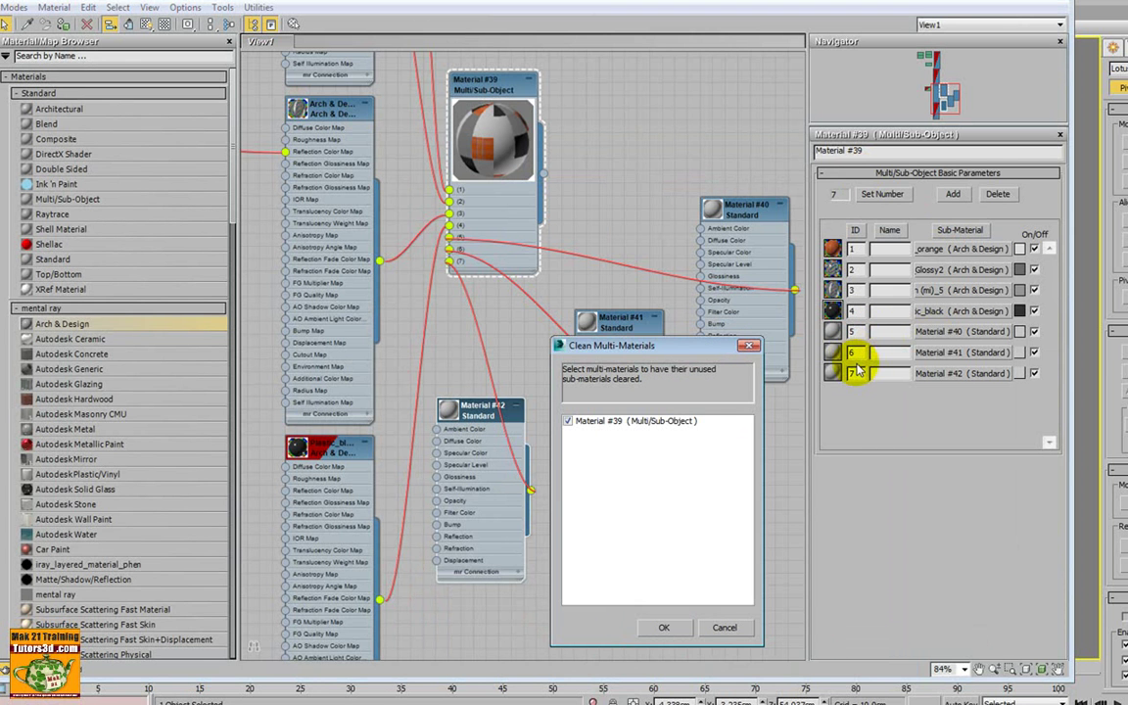
left_click_drag(702, 354, 736, 357)
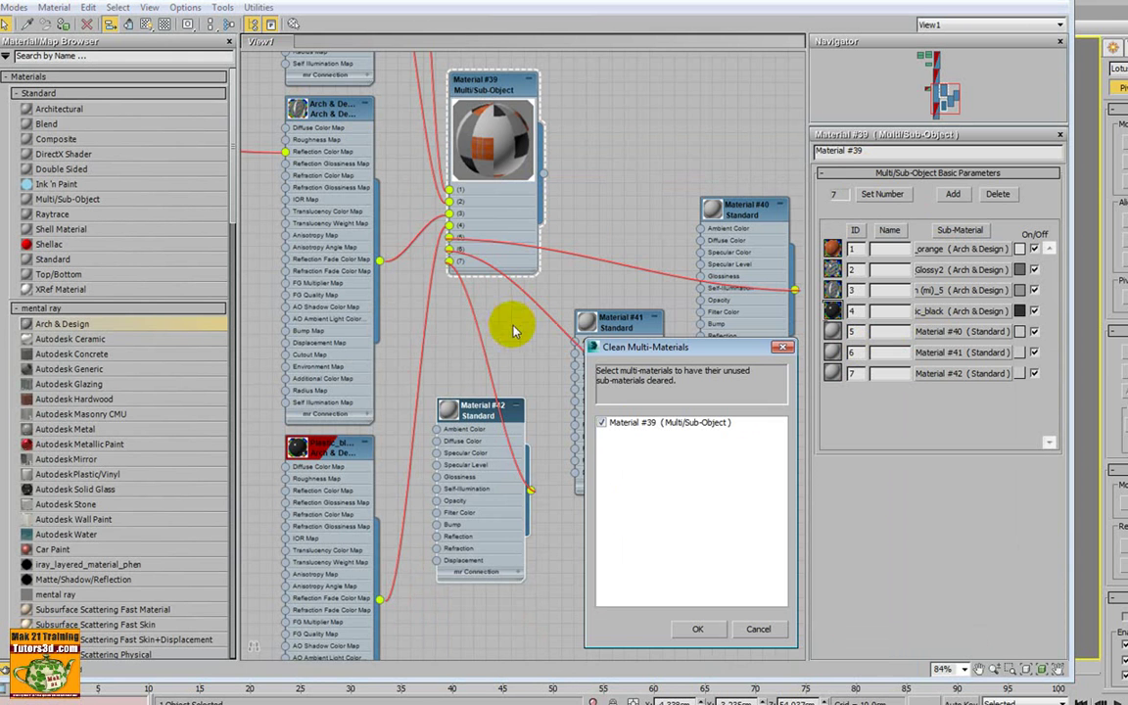
left_click(697, 632)
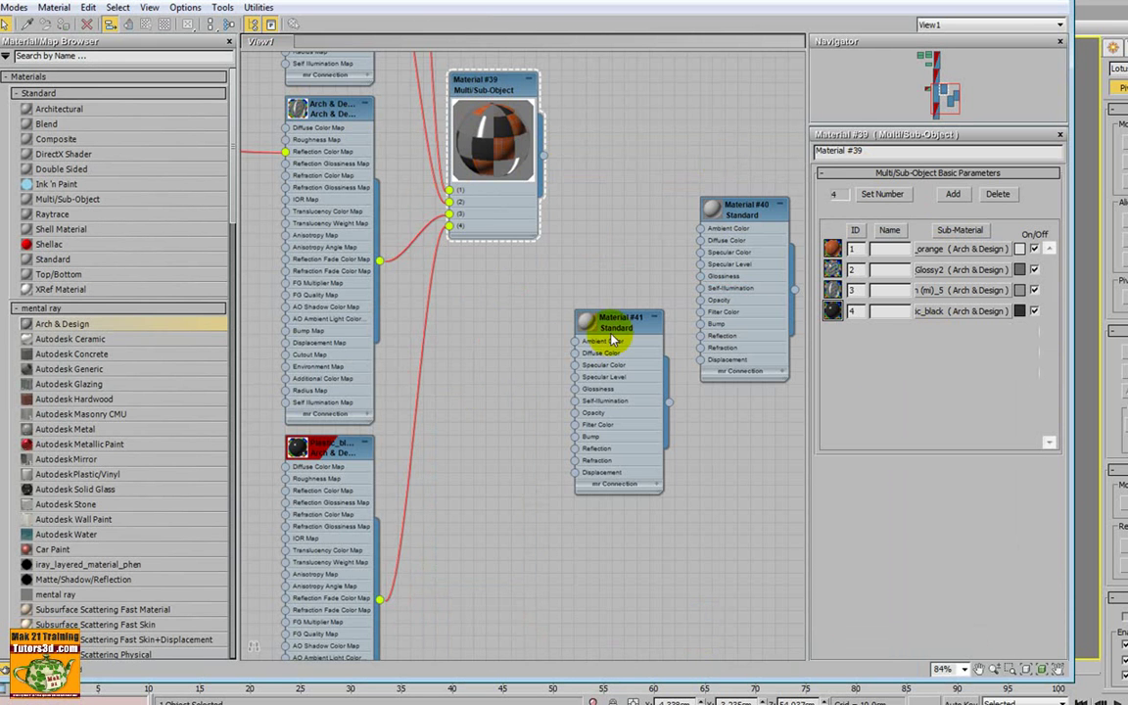
left_click_drag(505, 416, 739, 230)
middle_click_drag(534, 310, 655, 360)
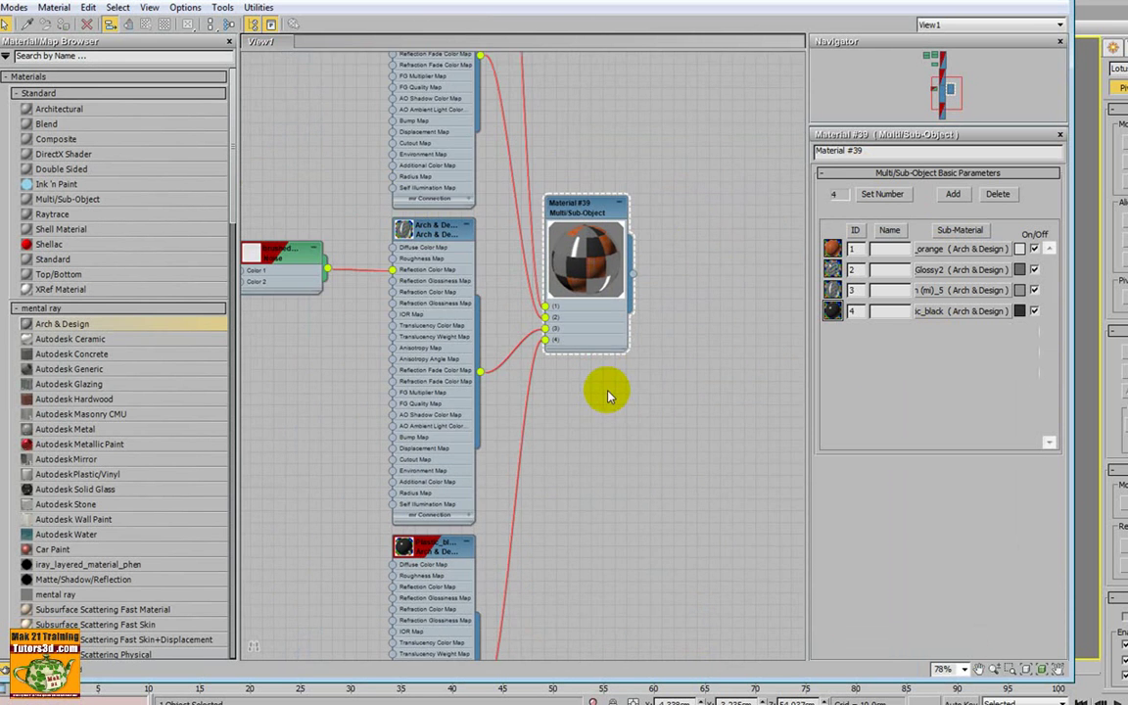